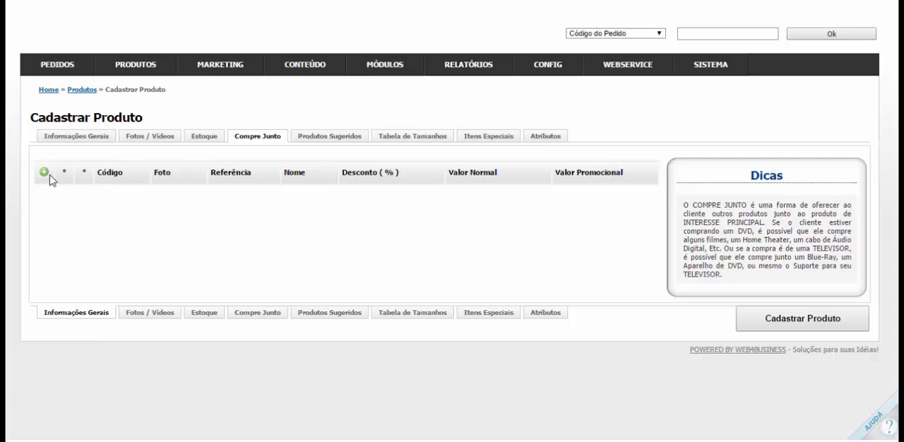
Add the first listed Tablet Samsung Galaxy TabPro T320N 16GB from all departments as a Compre Junto product
click(44, 172)
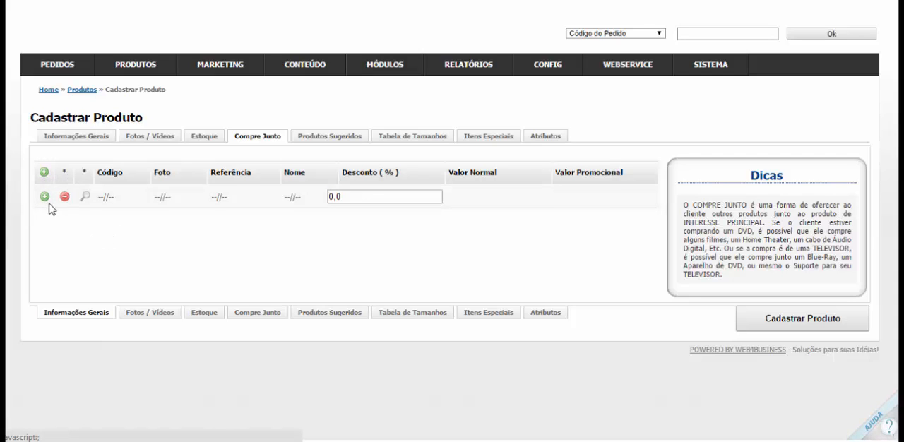
click(46, 198)
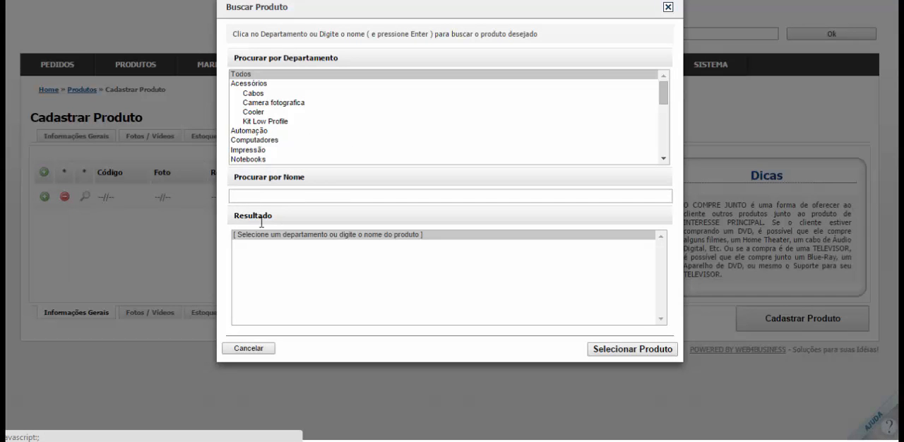
click(262, 84)
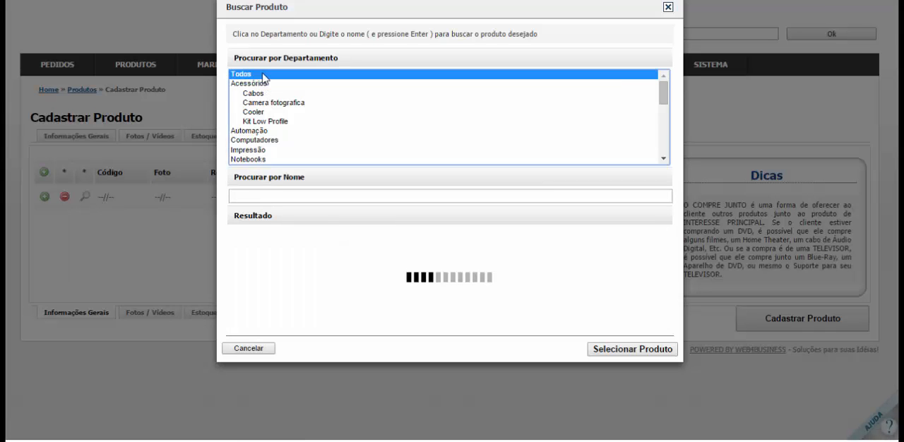
click(305, 254)
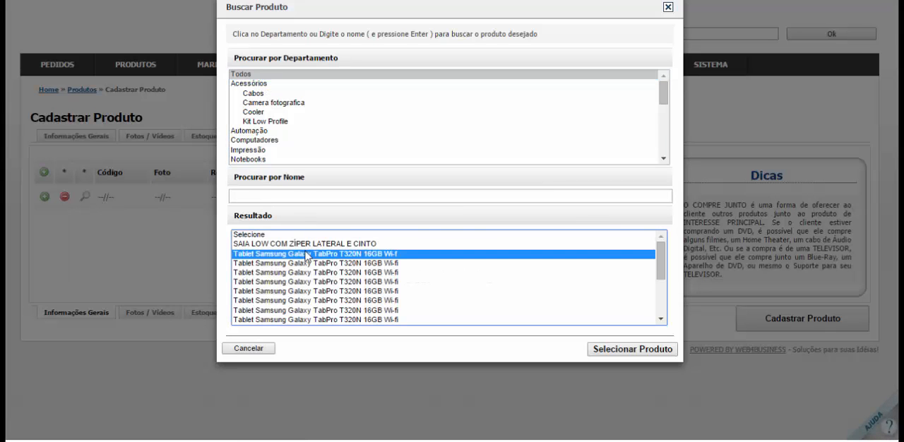
click(624, 382)
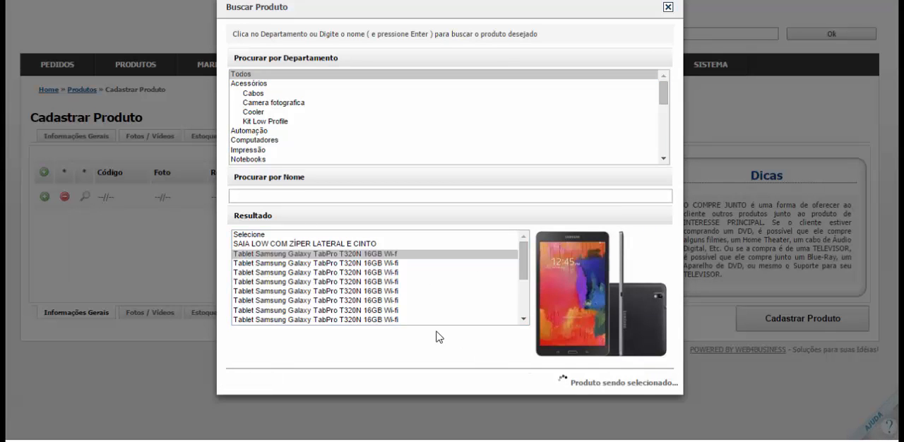
Set the tablet's Compre Junto discount to 15,0%
click(364, 214)
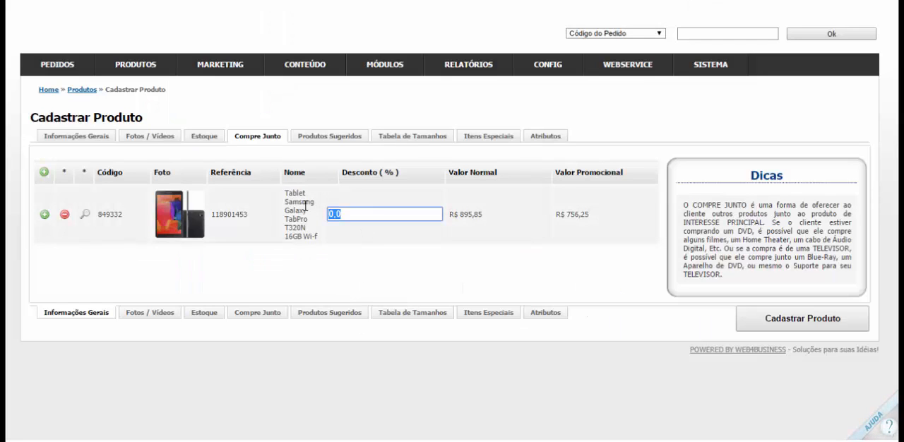
text(1,00)
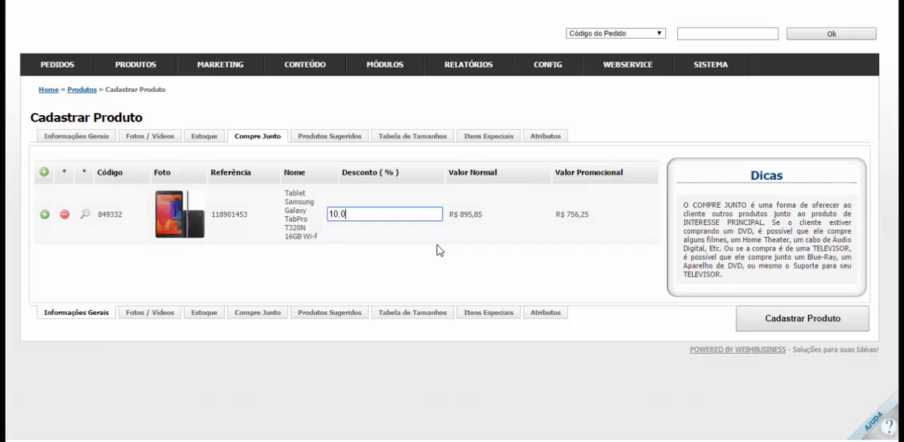
click(423, 249)
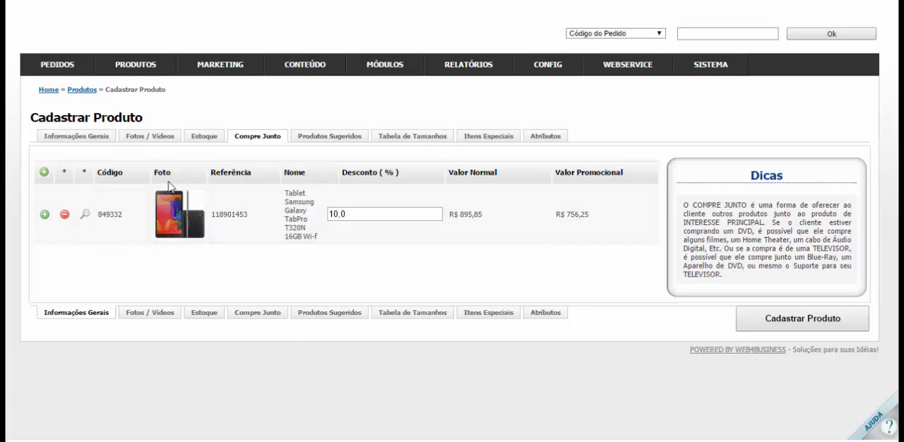
scroll(44, 242, up, 1)
Add SAIA LOW COM ZÍPER LATERAL E CINTO from all departments as the second Compre Junto product
click(45, 241)
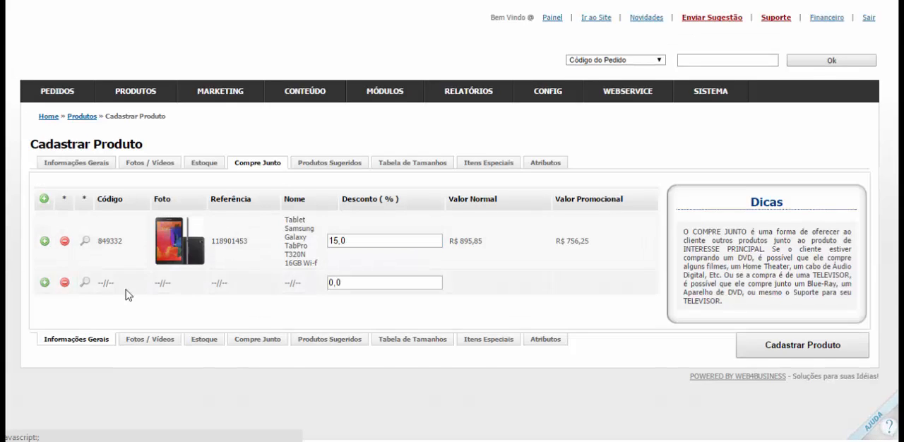
click(83, 283)
click(258, 111)
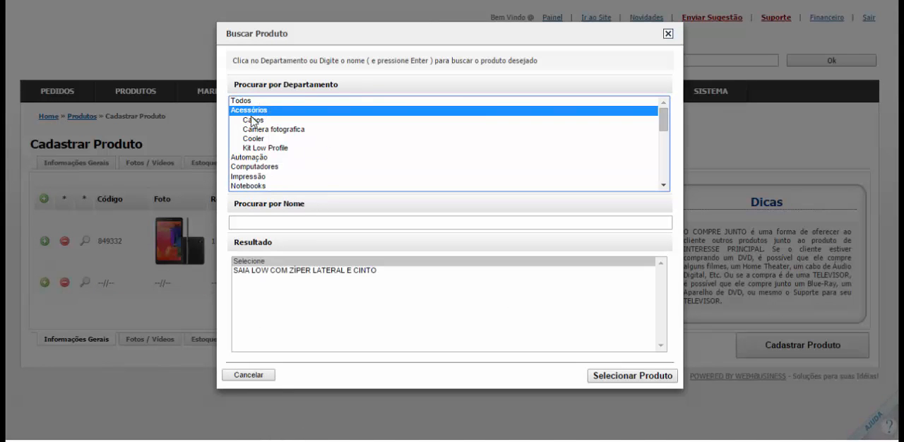
click(247, 102)
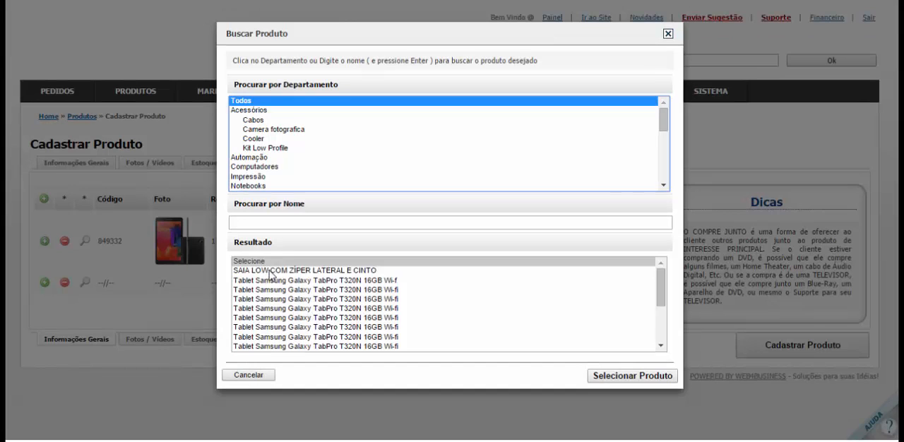
click(271, 271)
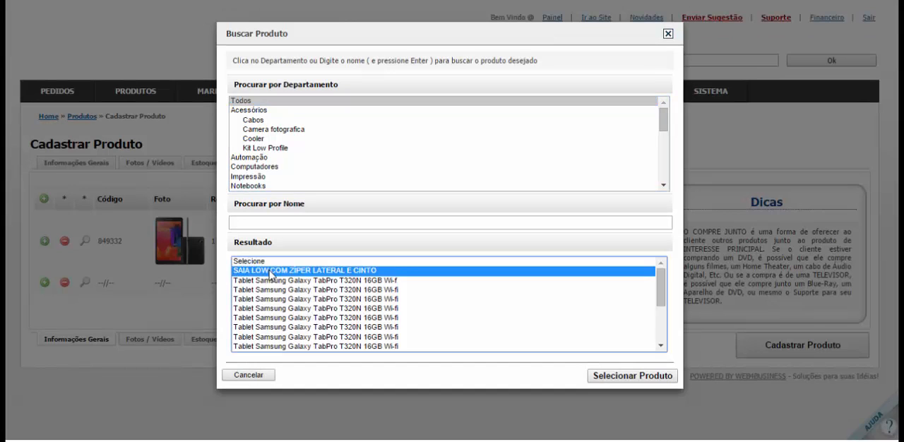
scroll(643, 170, down, 2)
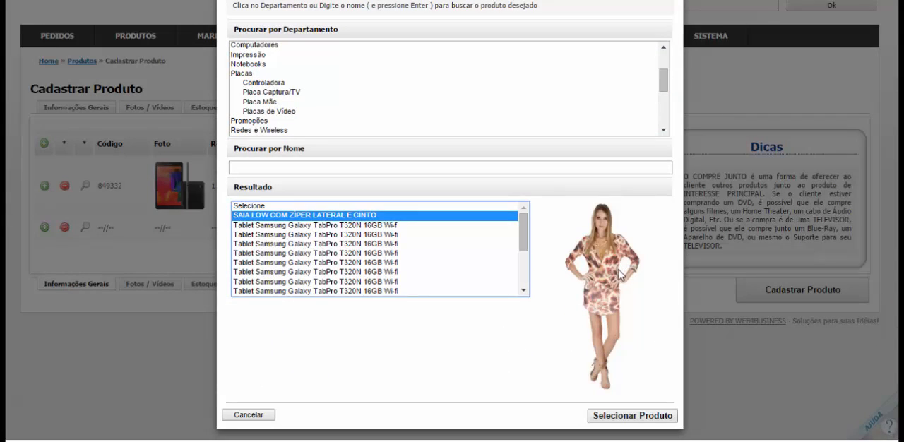
click(618, 415)
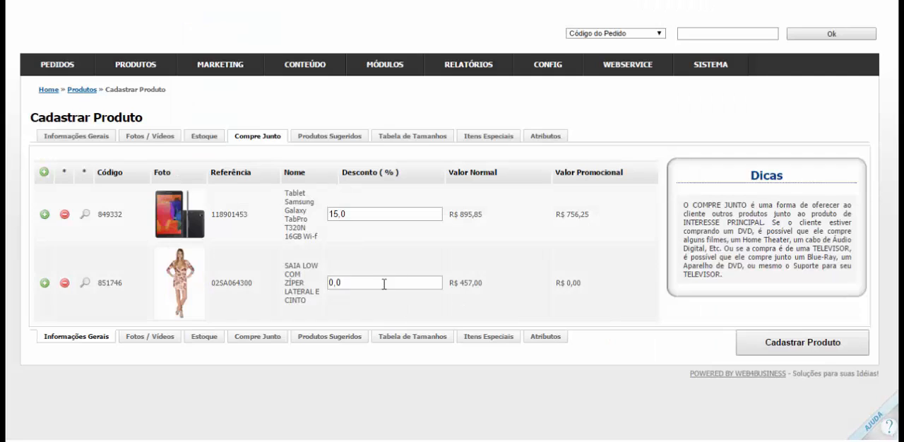
Set the skirt's Compre Junto discount to 5,0%
click(385, 283)
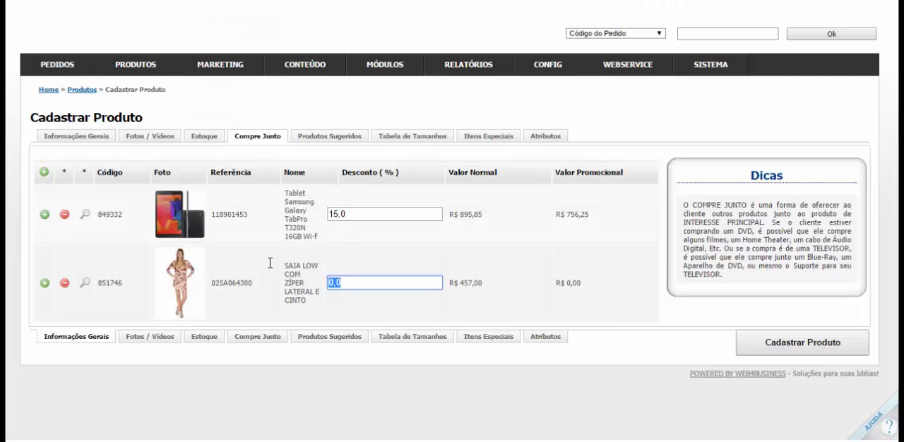
text(0,5)
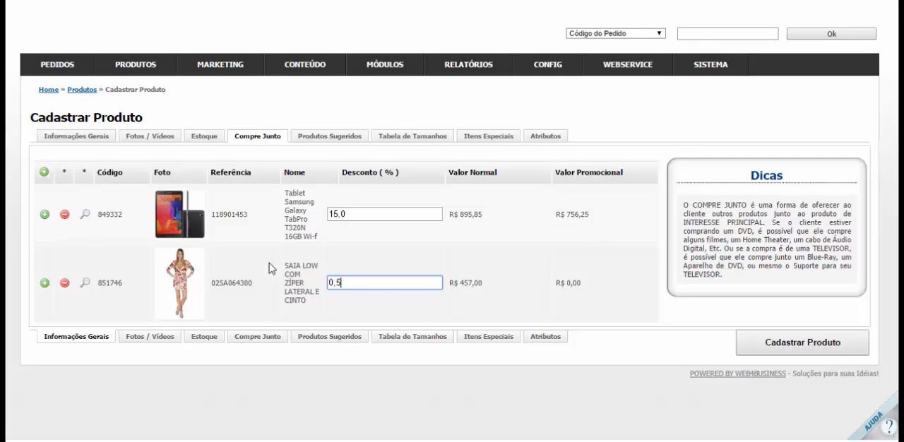
key(Tab)
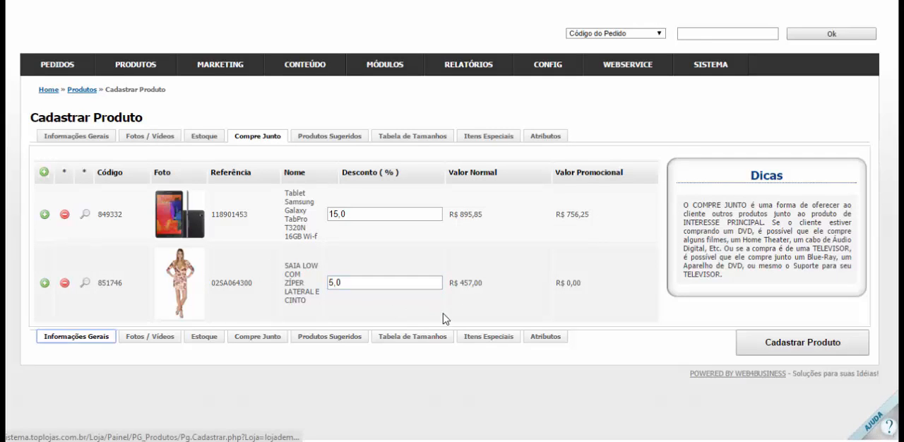
click(482, 290)
click(403, 283)
click(459, 284)
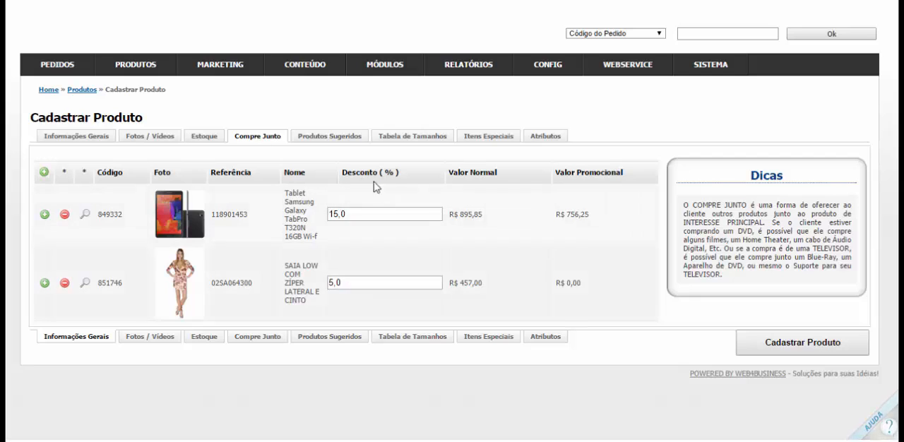
Add SAIA LOW COM ZÍPER LATERAL E CINTO from all departments to the Produtos Sugeridos
click(316, 141)
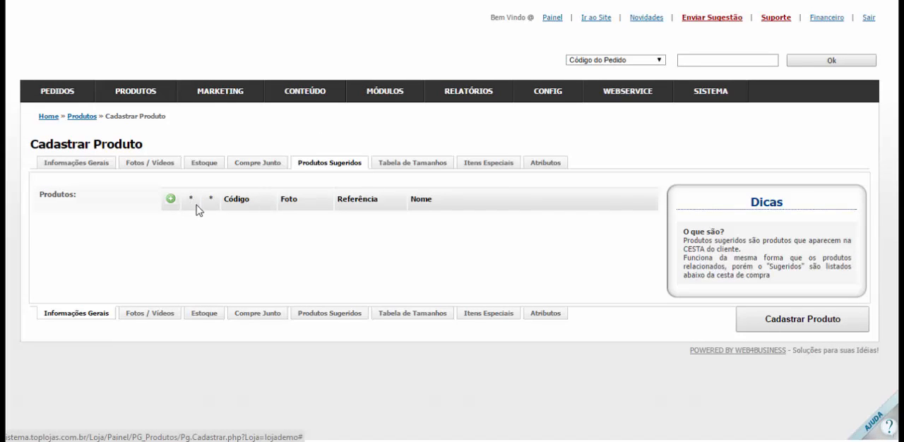
click(170, 199)
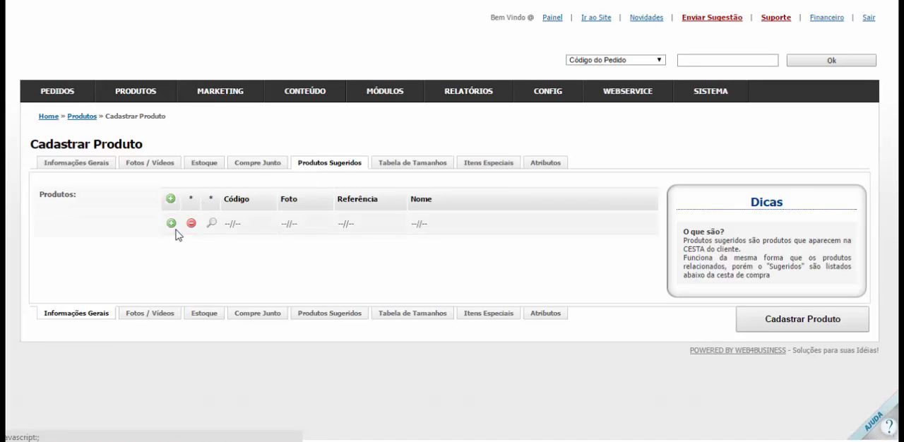
click(170, 223)
click(256, 110)
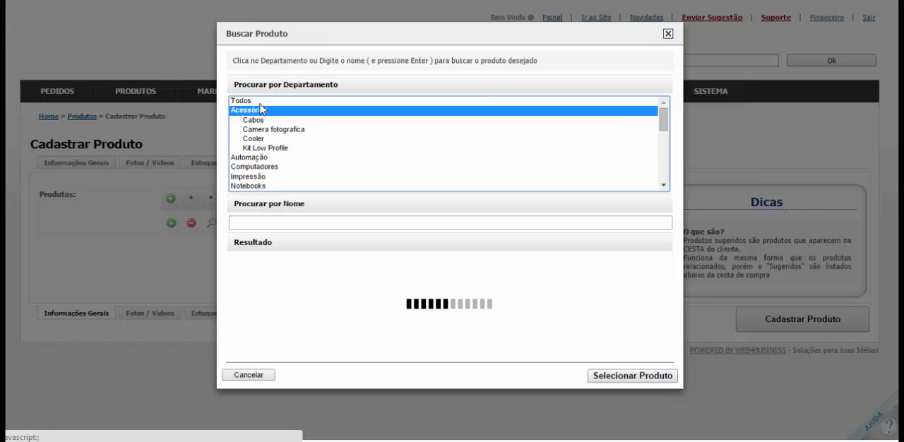
click(260, 101)
click(298, 271)
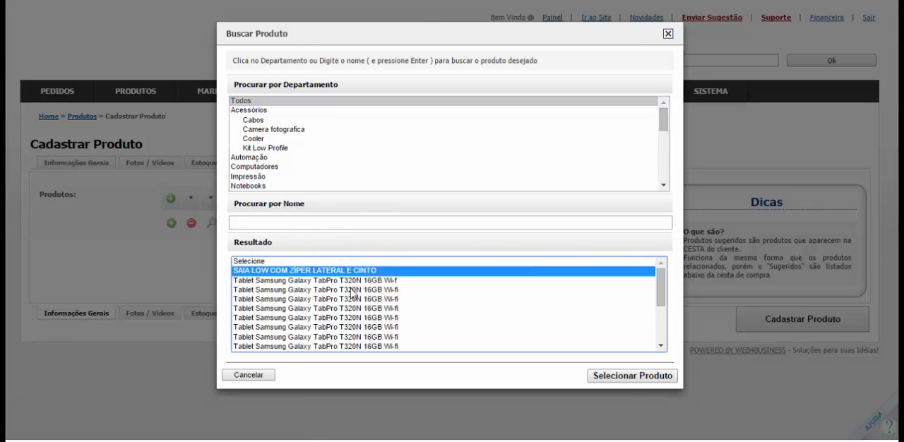
click(631, 375)
scroll(612, 272, down, 1)
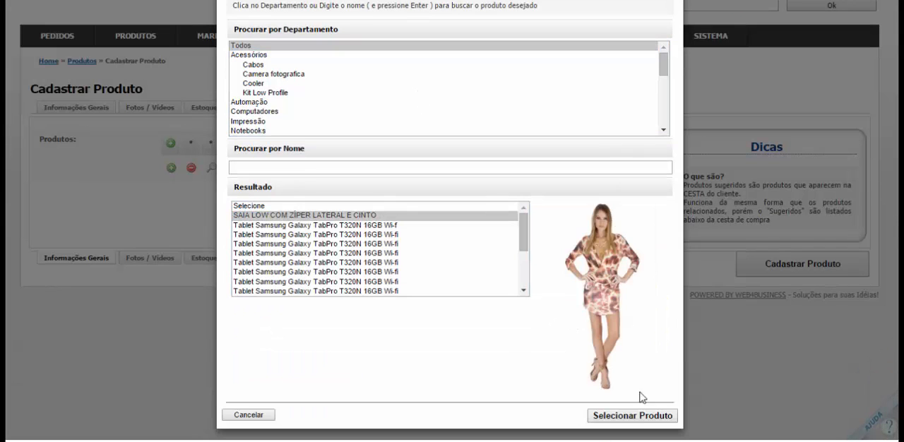
click(632, 414)
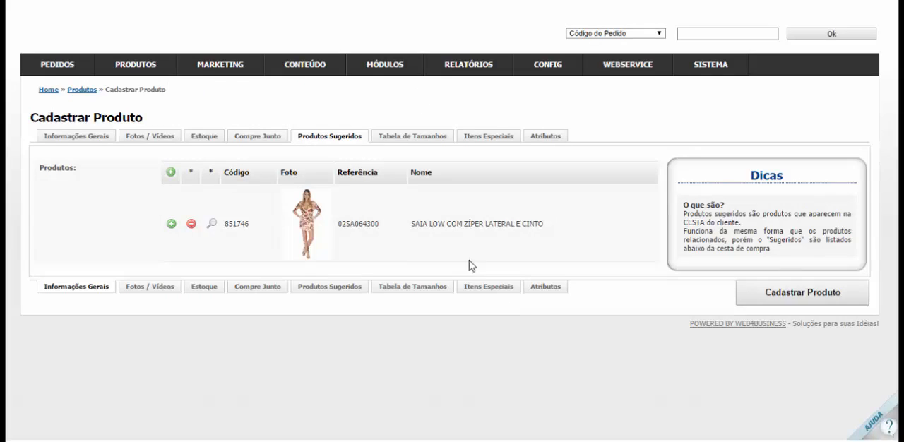
Add a Tablet Samsung Galaxy TabPro T320N 16GB Wi-fi from all departments as the second suggested product
click(171, 224)
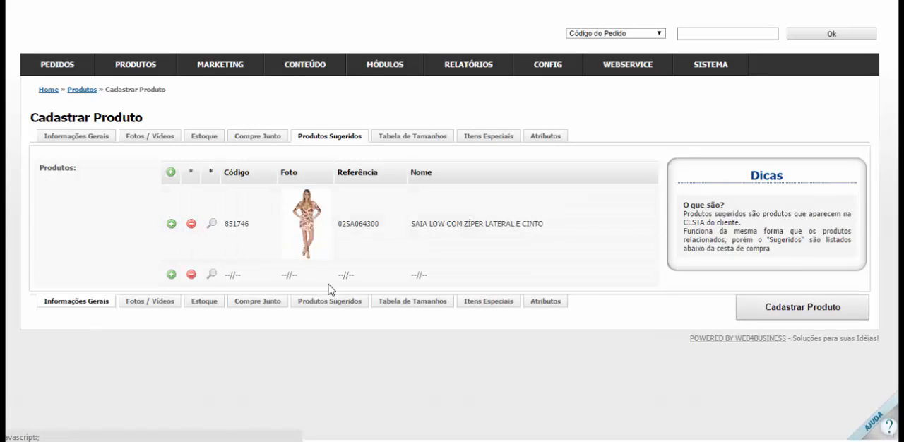
click(209, 276)
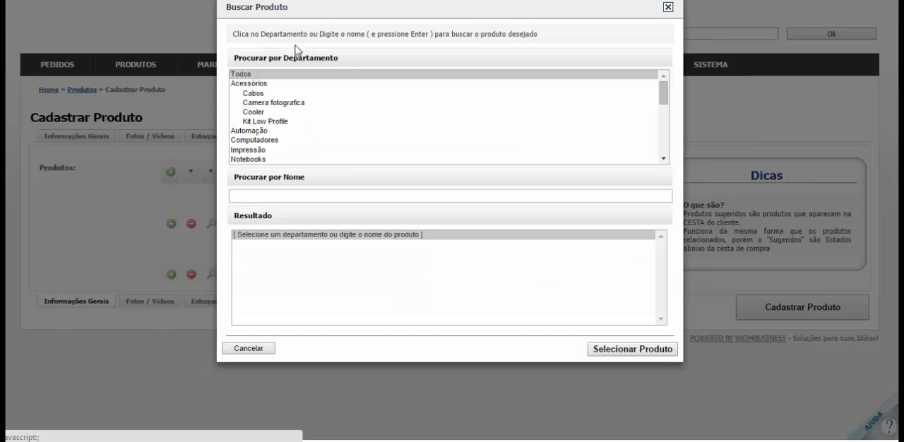
click(269, 85)
click(274, 75)
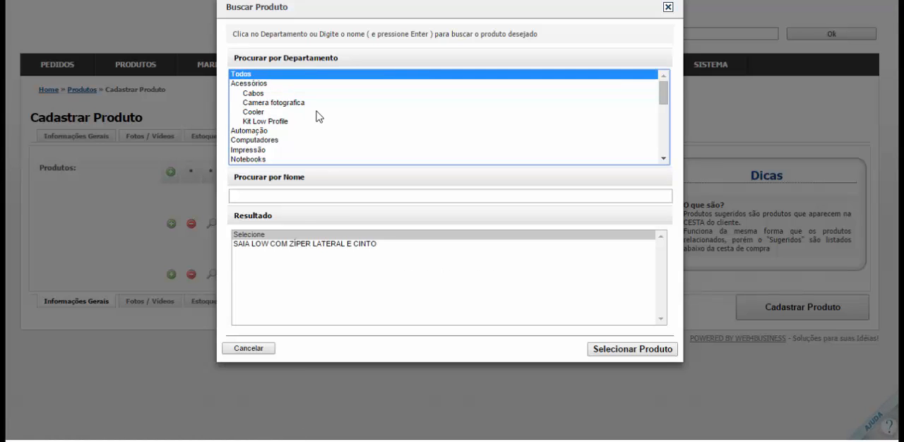
scroll(335, 263, down, 3)
click(339, 273)
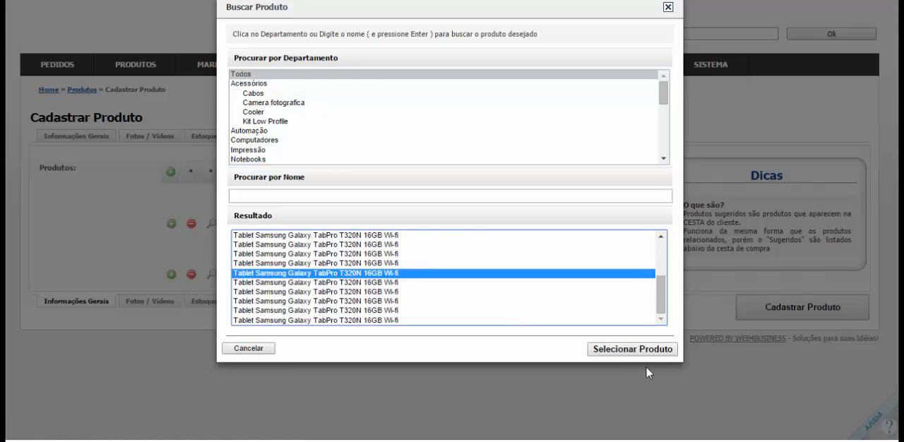
click(607, 387)
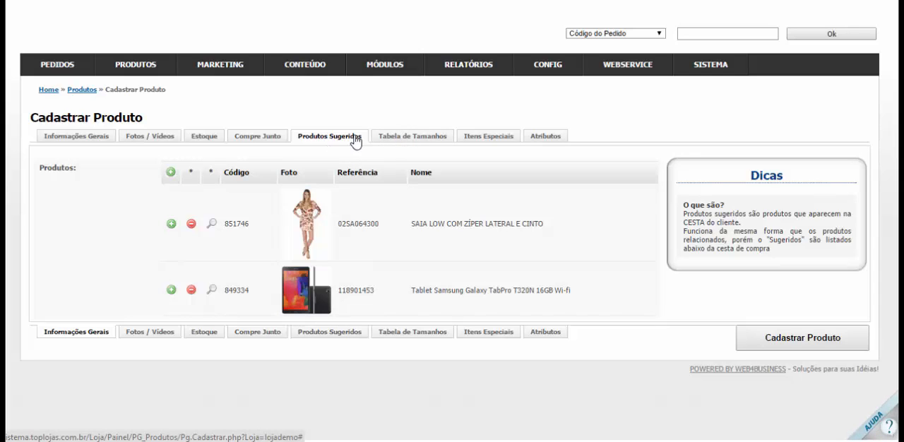
Write Largura, Comprimento and Ombro on separate lines in the Tabela de Tamanhos text, without choosing a model
click(410, 138)
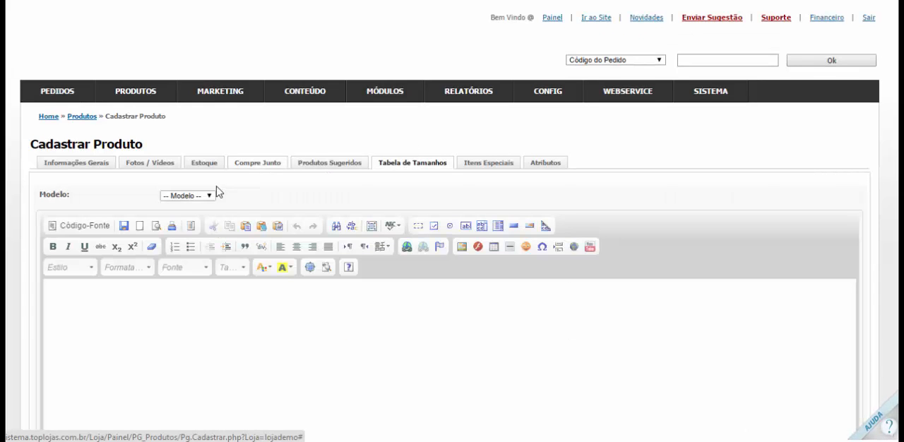
scroll(180, 131, down, 3)
click(191, 63)
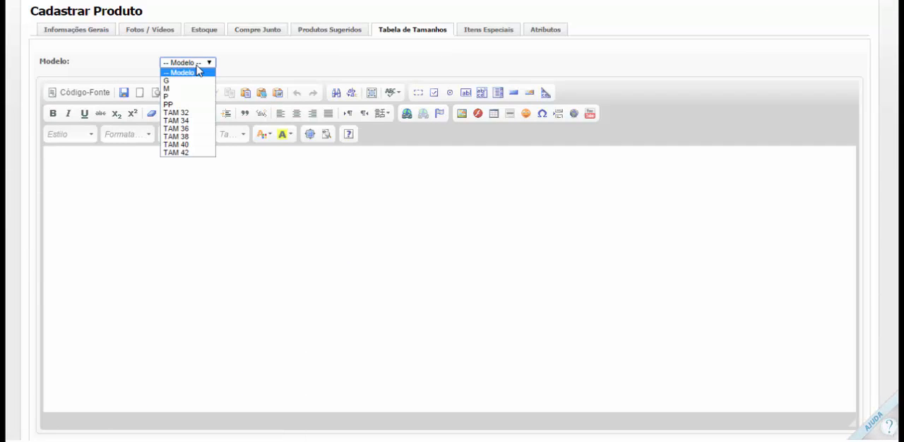
click(197, 71)
click(198, 189)
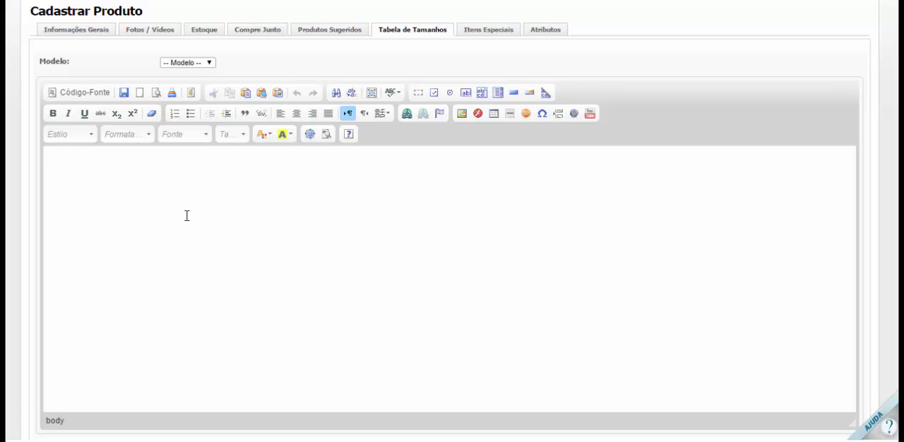
text(4argura)
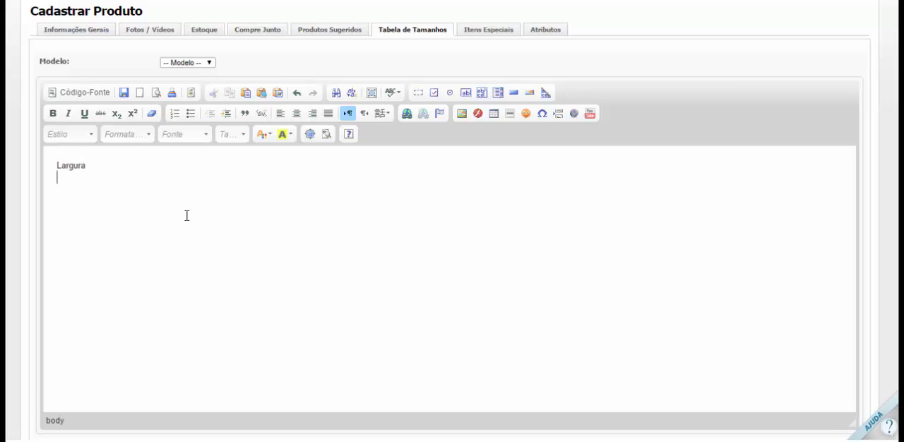
text(Compriment)
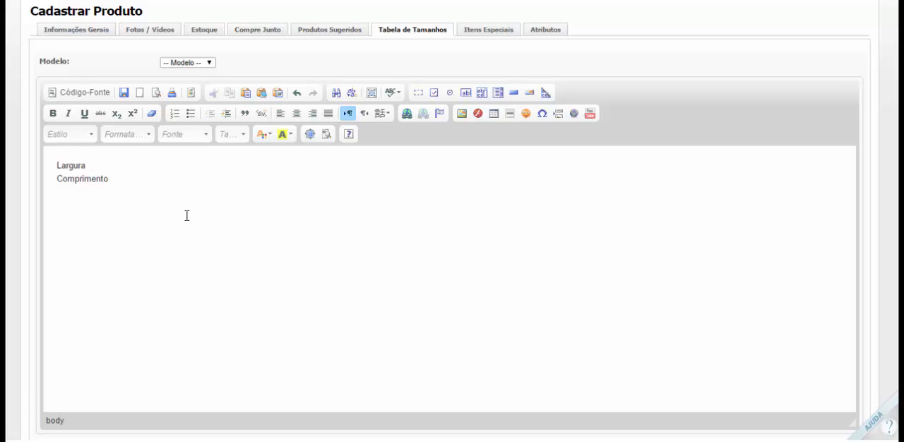
text(Om)
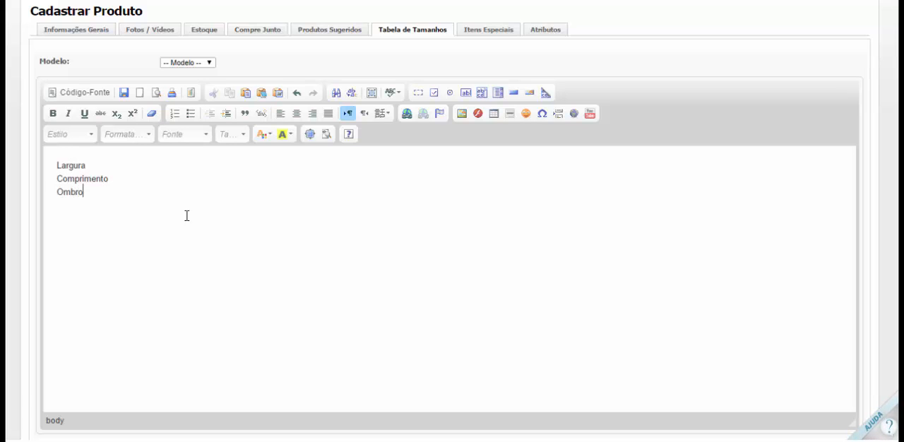
text(bro)
Finish the Ombro line in the size table text and try the G and TAM 32 models
key(Return)
click(197, 65)
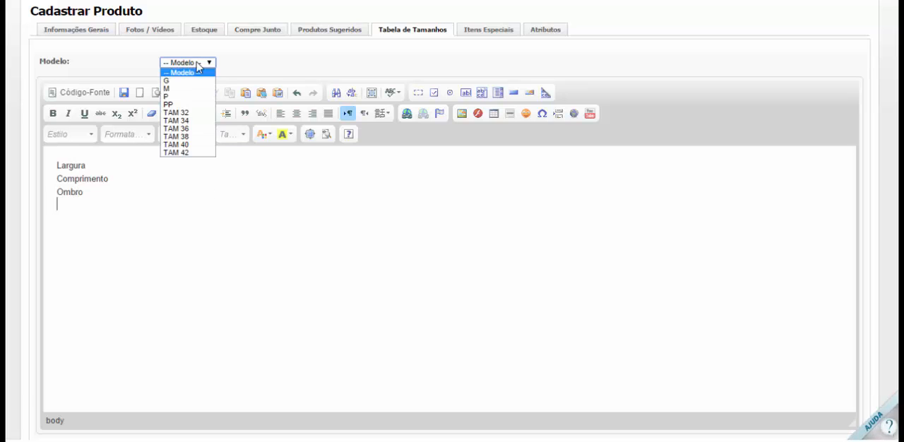
click(183, 82)
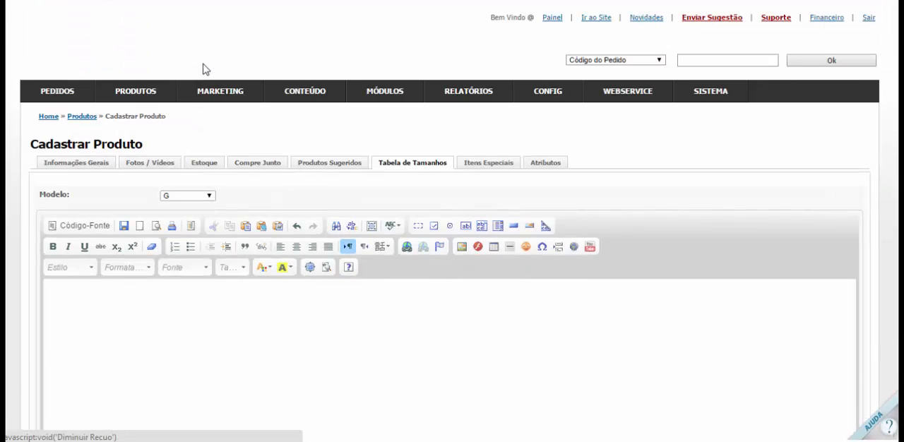
click(173, 198)
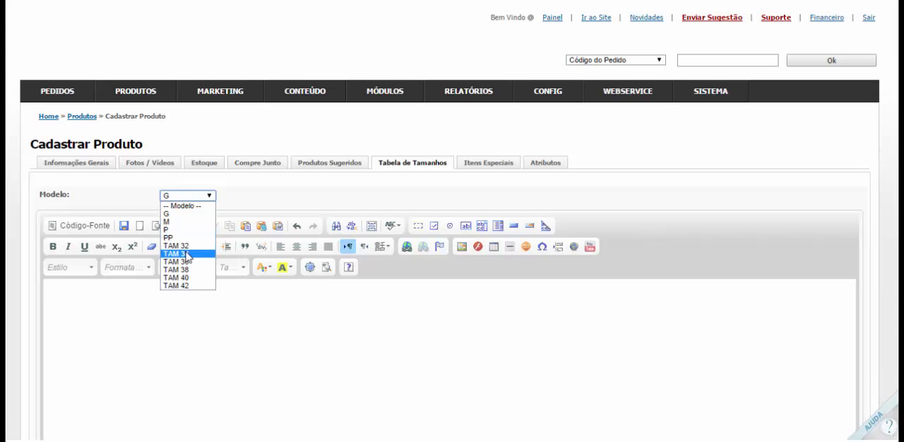
click(176, 244)
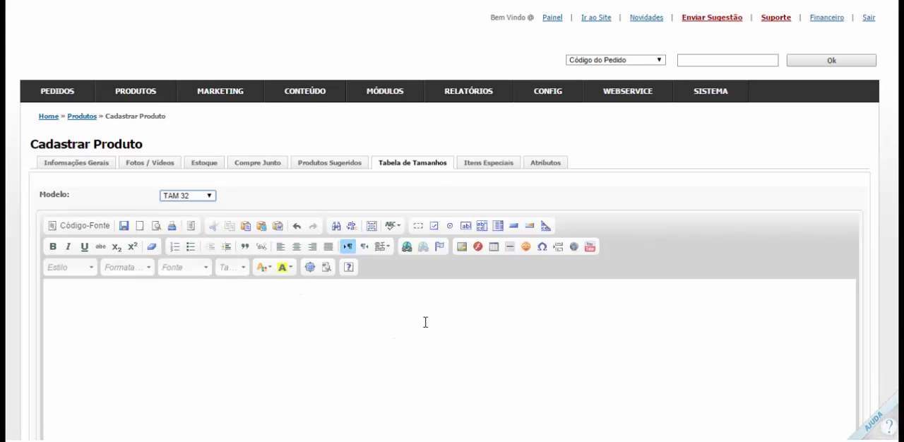
Choose G as the model for the product's size table
scroll(426, 323, down, 3)
click(168, 168)
scroll(154, 164, up, 5)
click(204, 196)
click(193, 214)
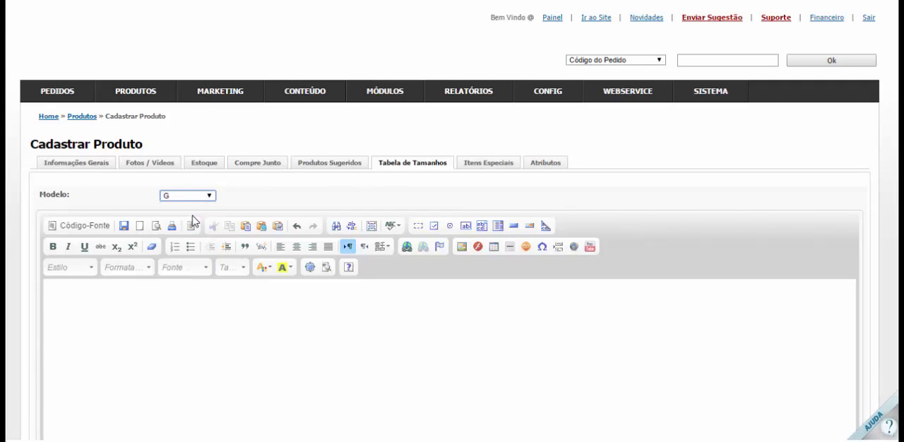
scroll(287, 319, down, 3)
scroll(216, 195, up, 3)
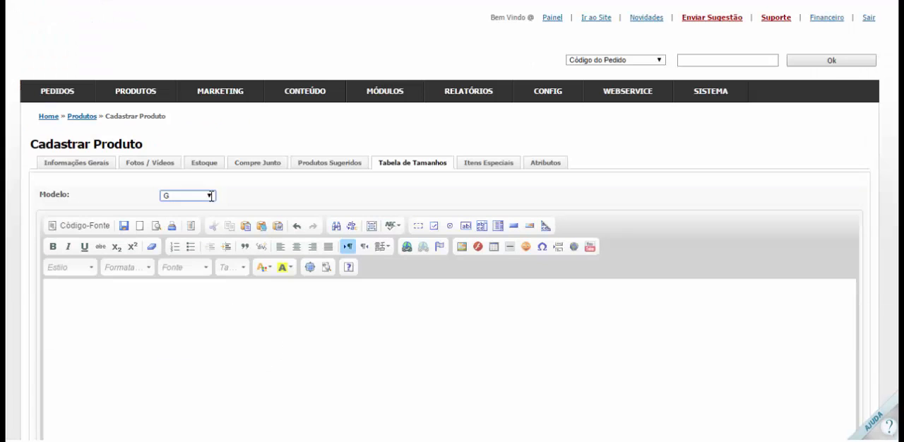
click(218, 299)
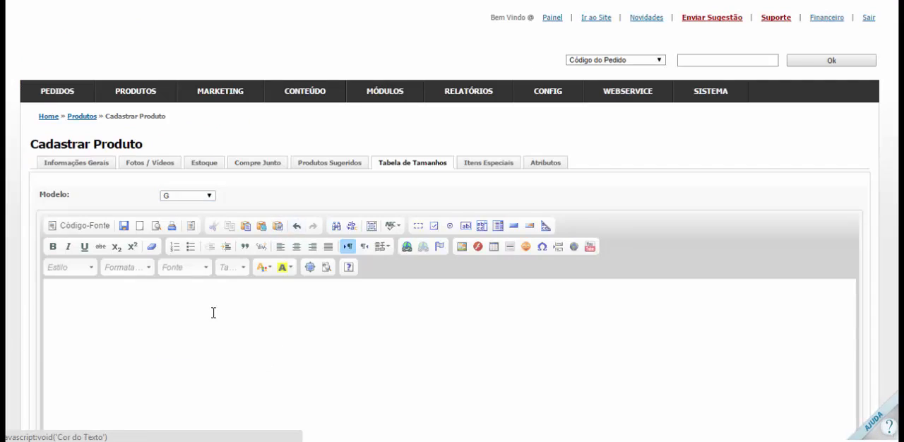
scroll(121, 205, down, 3)
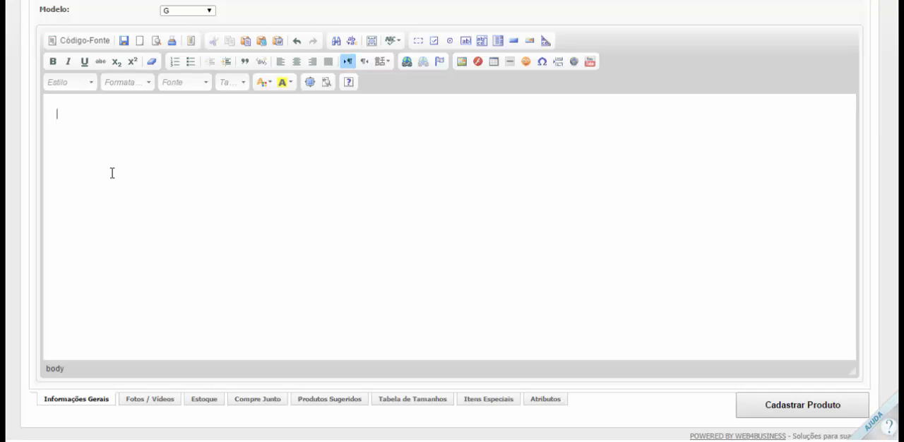
scroll(211, 223, up, 1)
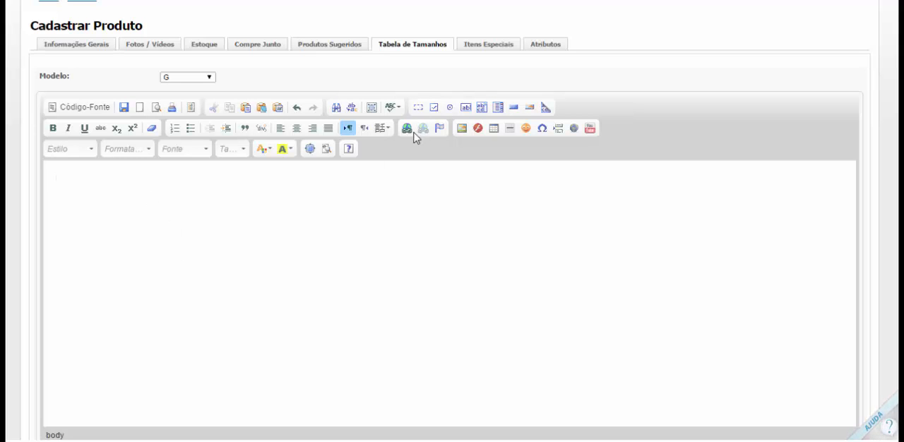
Examine the size table's image options, including choosing a file to send to the server, and close them without inserting an image
click(462, 131)
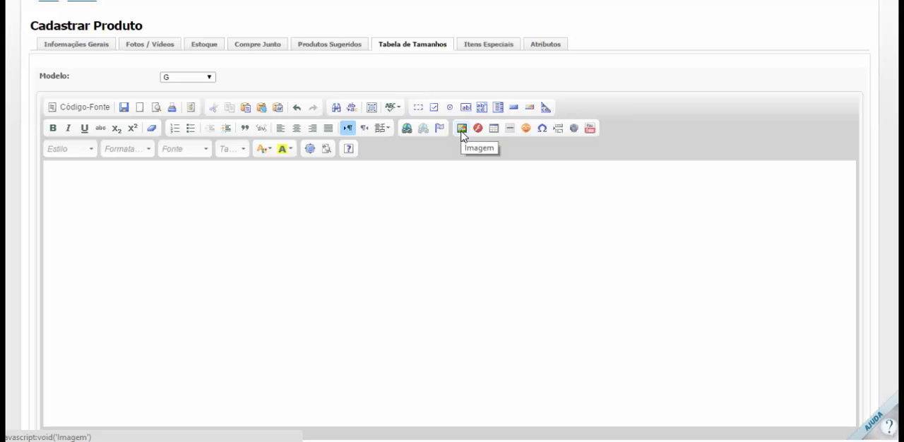
click(462, 132)
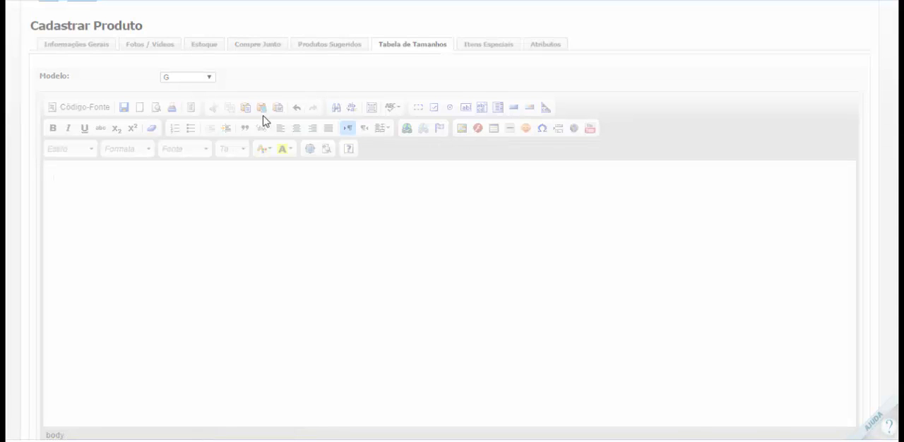
scroll(299, 133, down, 1)
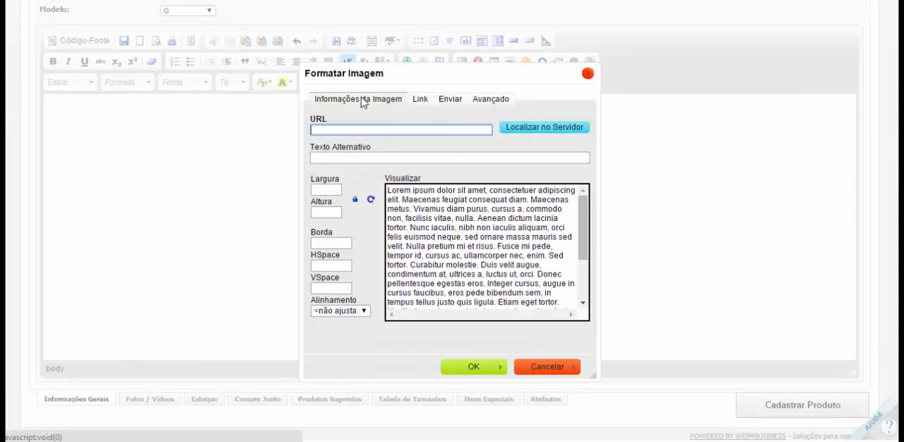
click(439, 103)
click(345, 131)
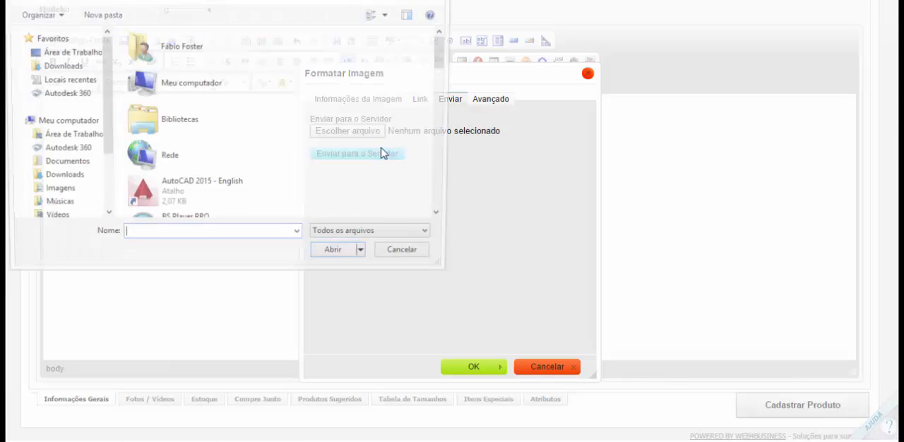
click(422, 259)
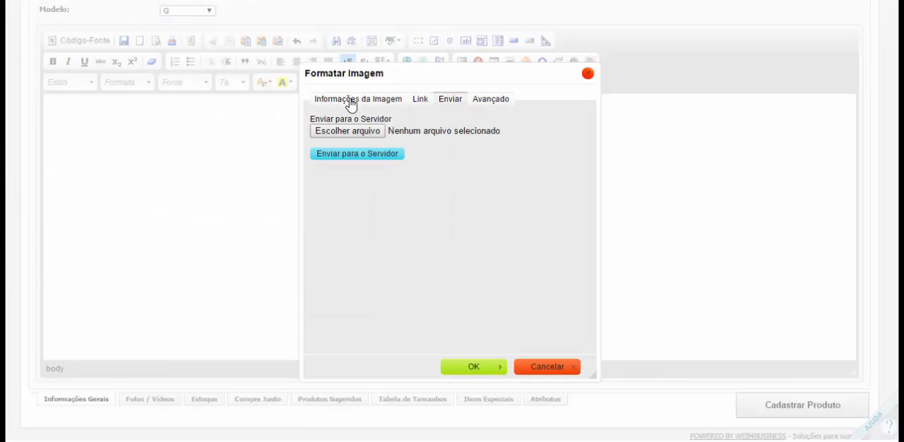
click(346, 101)
click(588, 75)
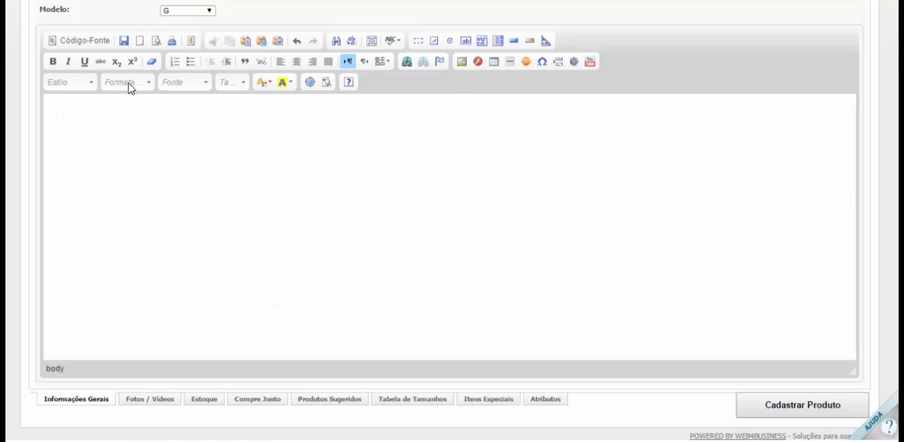
scroll(151, 99, up, 2)
scroll(131, 139, down, 2)
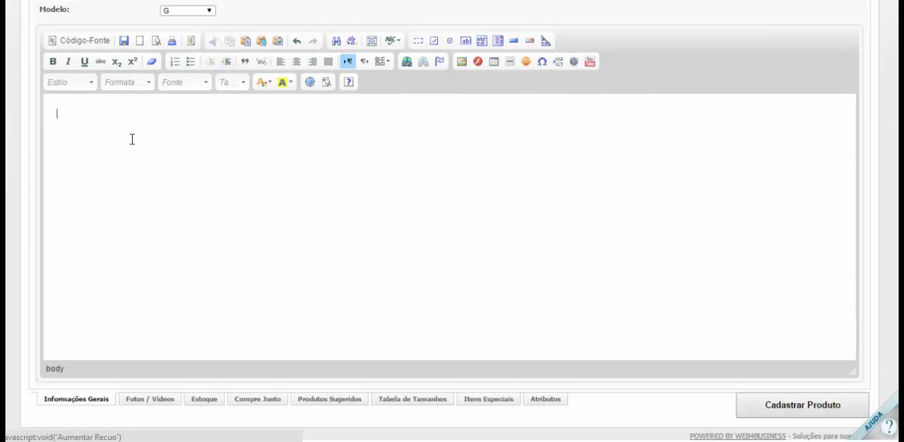
scroll(343, 198, up, 3)
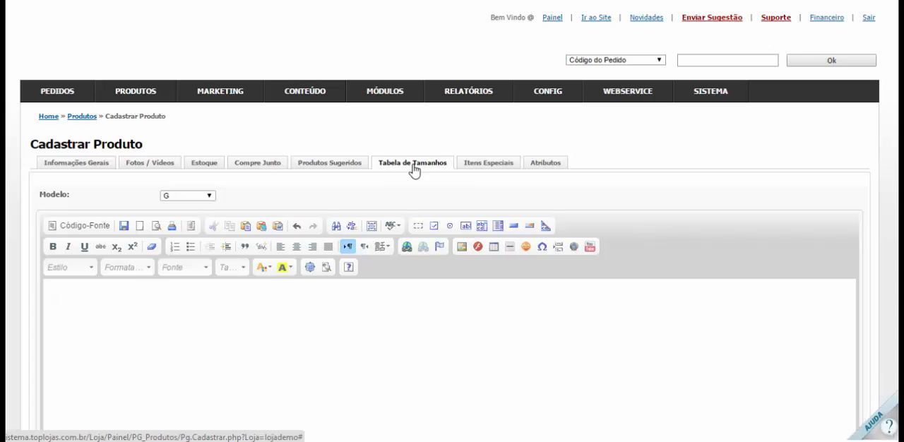
click(210, 198)
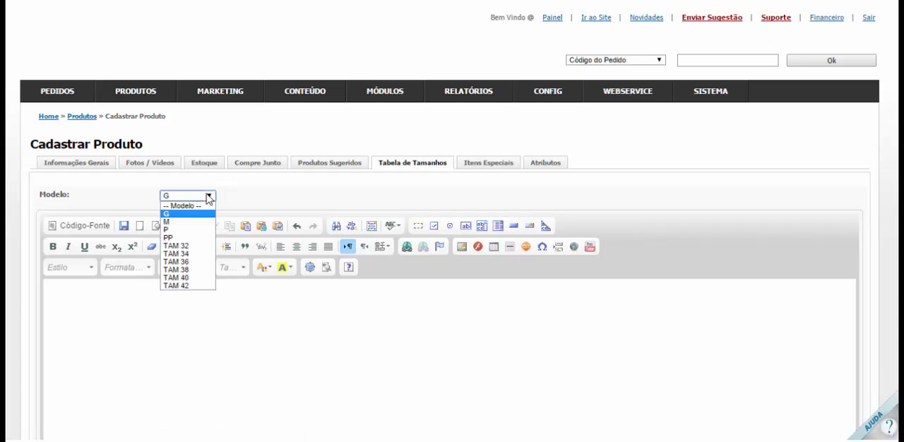
click(209, 196)
click(208, 198)
click(206, 200)
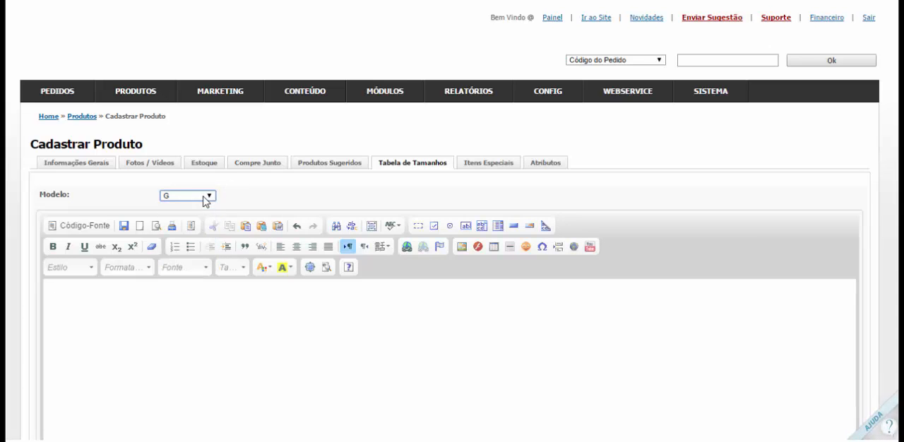
click(234, 193)
Look at the Itens Especiais settings, the available Tabela choices and the special items registration page
click(489, 163)
scroll(212, 165, down, 1)
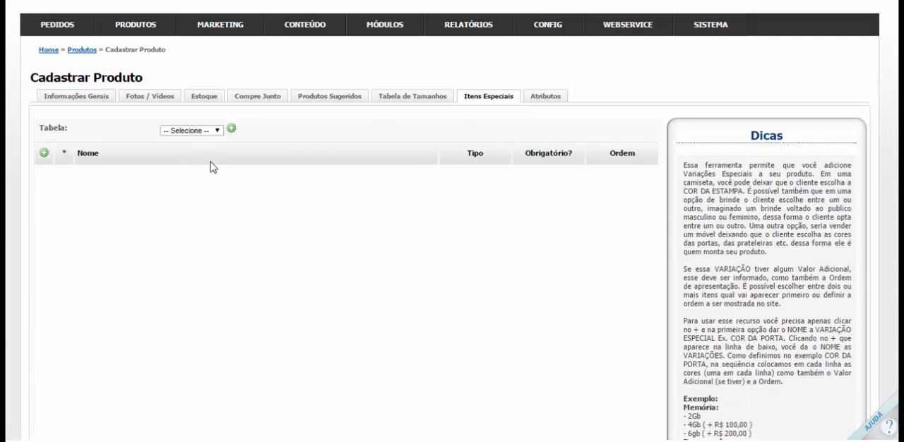
click(202, 132)
click(202, 138)
click(231, 130)
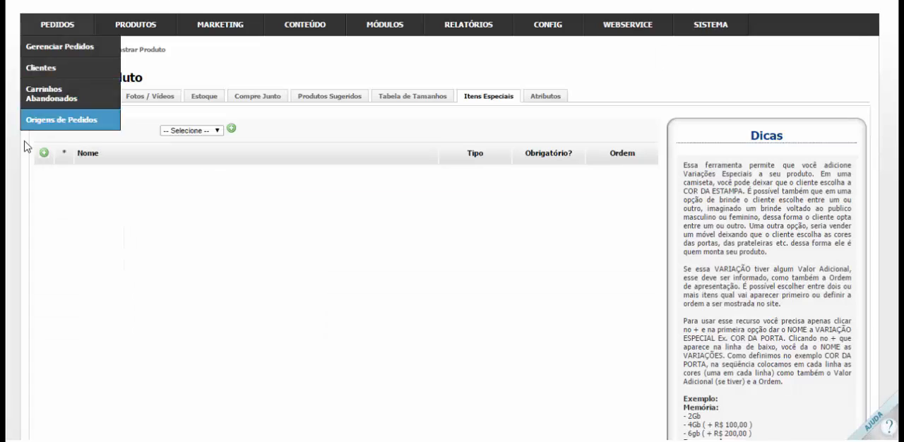
Add a special item to the product and name it Memõria
click(44, 153)
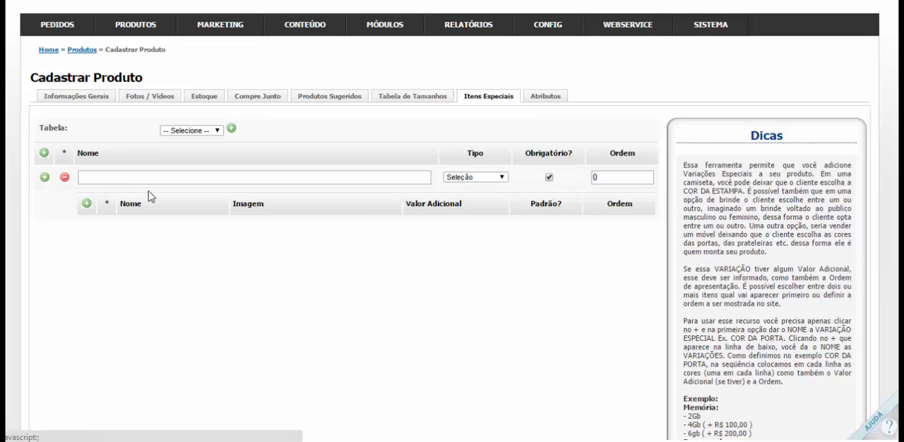
click(153, 179)
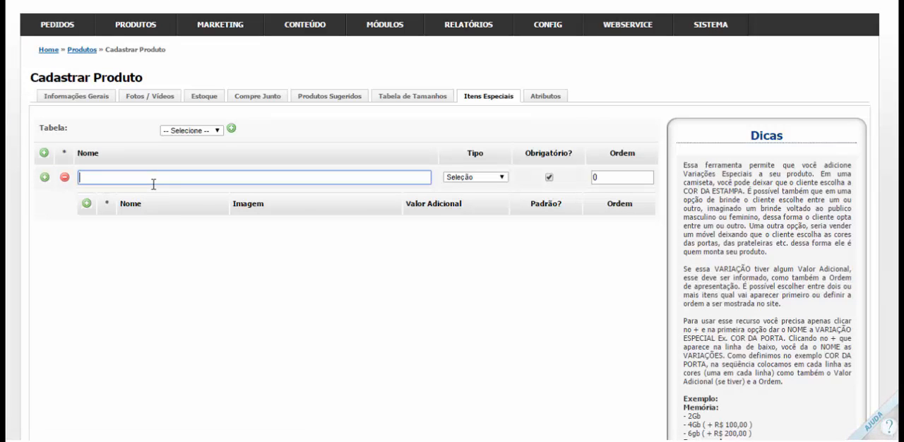
text(Memória)
Add an 8 GB RAM variation under the memory item with Ordem 1
click(85, 203)
click(162, 230)
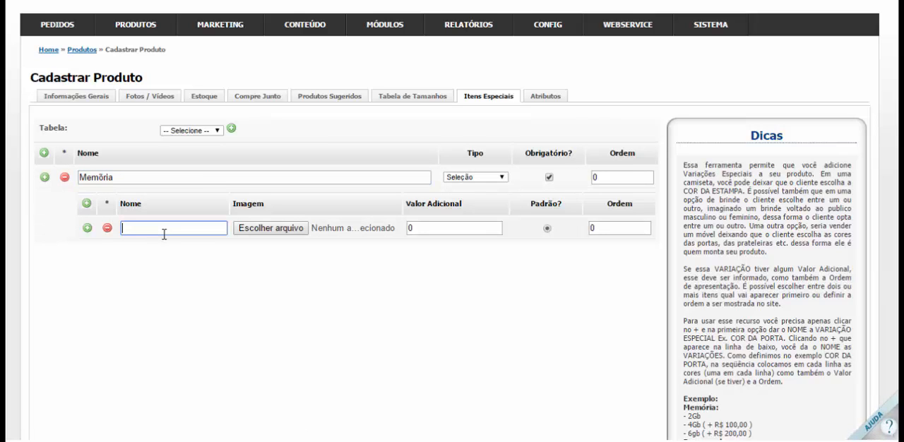
text(8 GB RAM)
click(609, 228)
text(1)
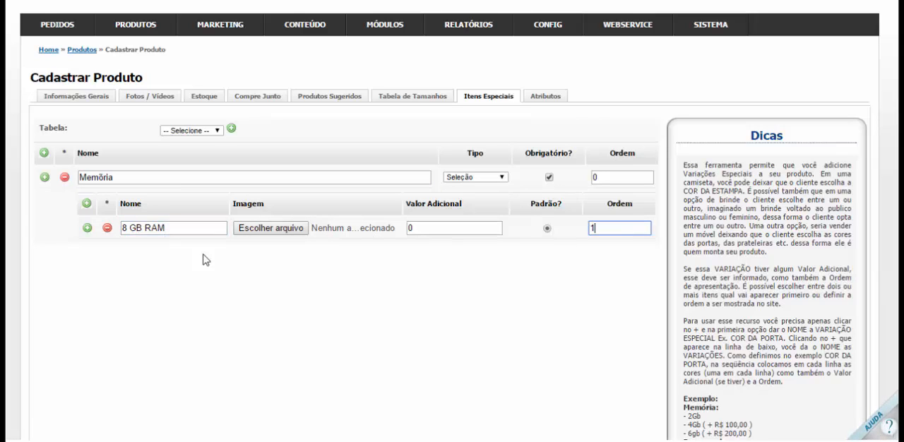
Add a 16 GB RAM variation with a Valor Adicional of 400,00 and Ordem 2
click(87, 229)
click(149, 246)
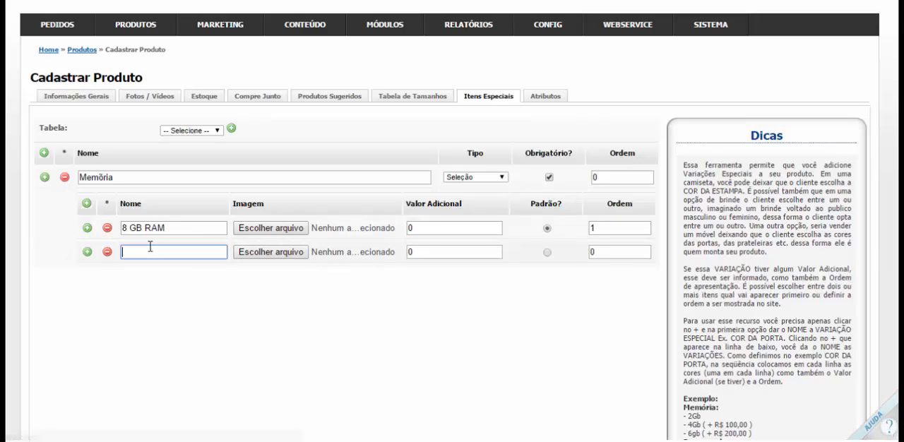
text(16 GB RAM)
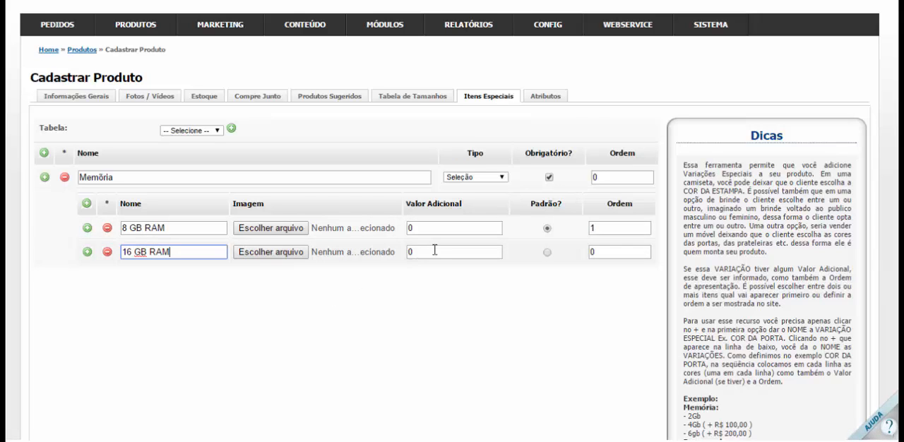
key(Tab)
key(Tab)
text(0)
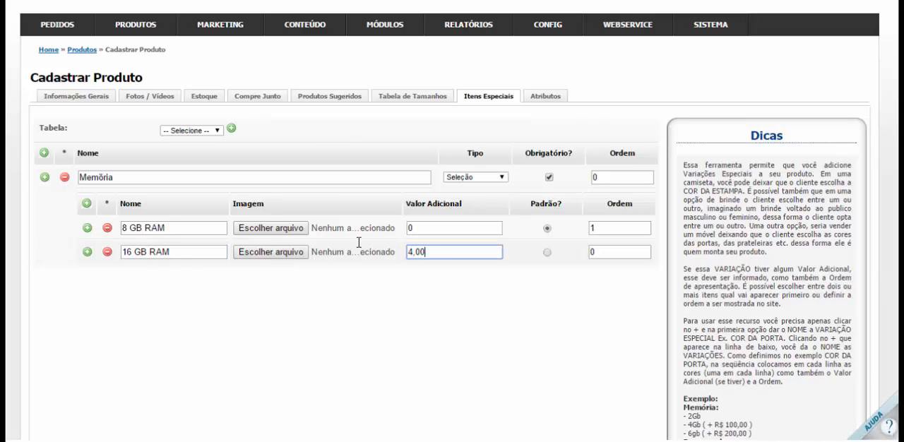
text(,0400)
key(Tab)
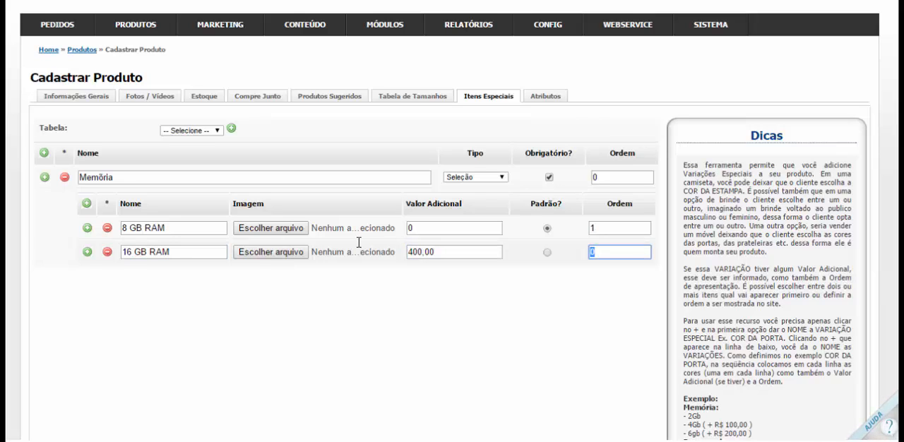
text(2)
Add a second, blank special item and correct the first item's name to Memória
click(44, 177)
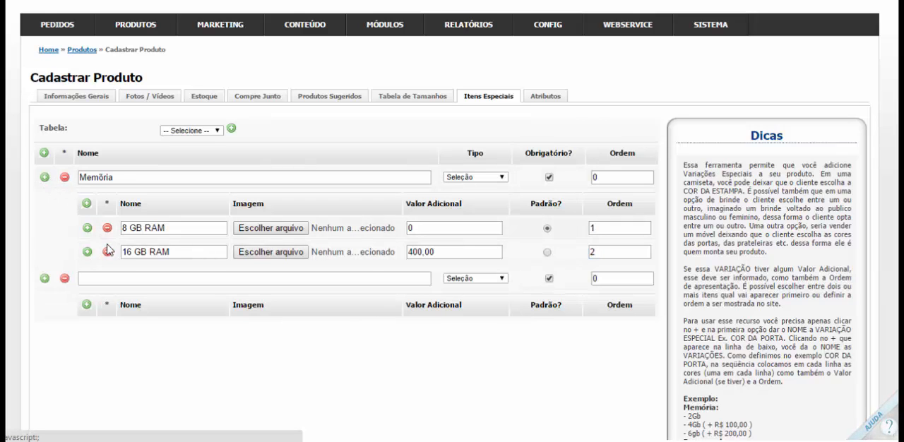
click(146, 179)
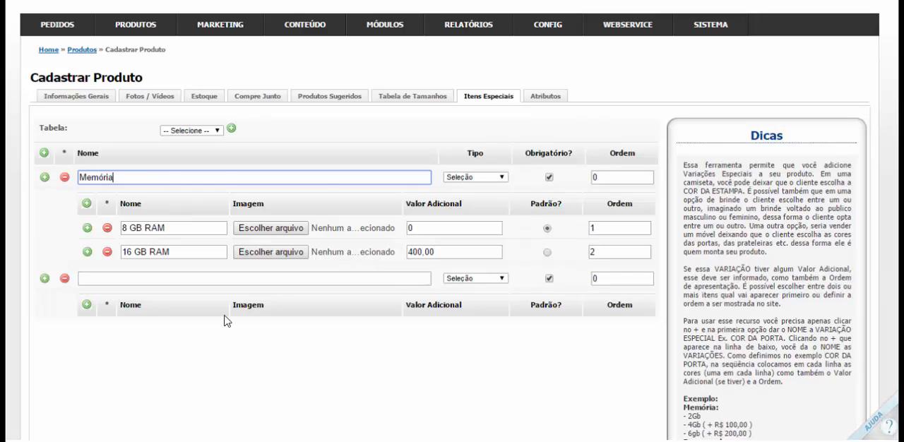
Add a 32 GB RAM variation under Memória with a Valor Adicional of 600,00
click(87, 252)
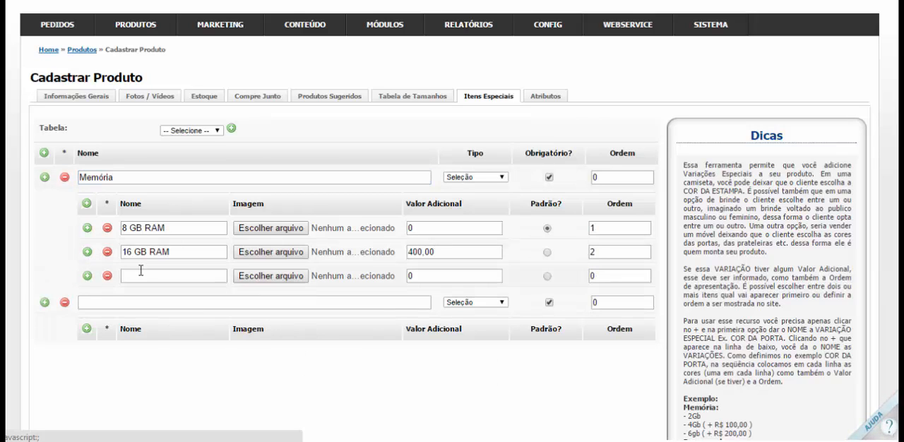
click(141, 272)
text(32 GB RAM)
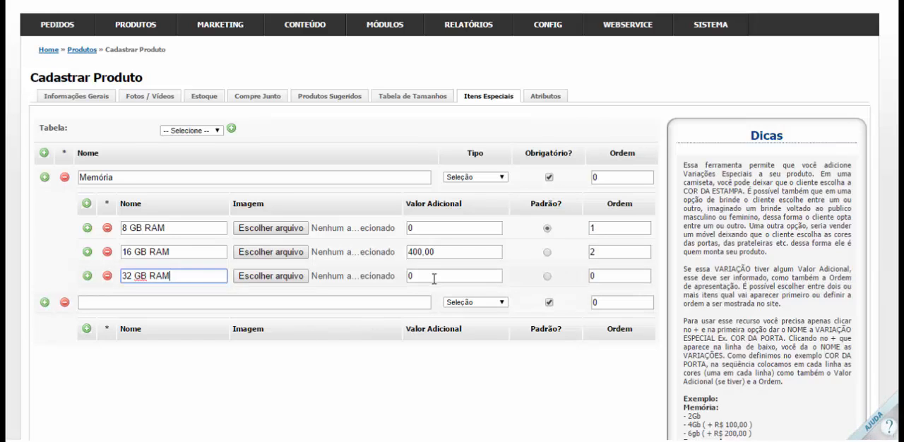
click(433, 276)
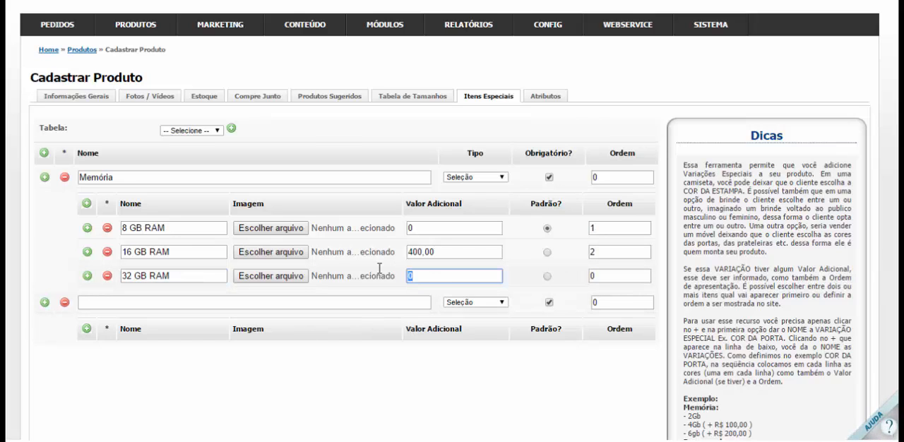
text(,60)
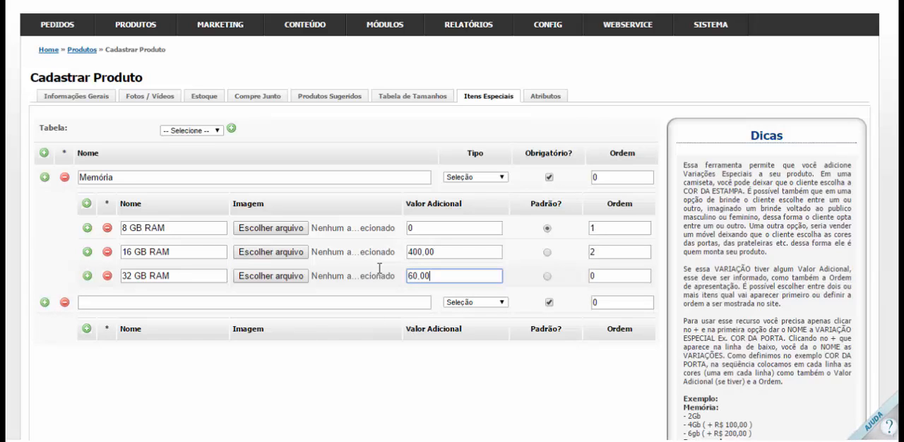
text(0)
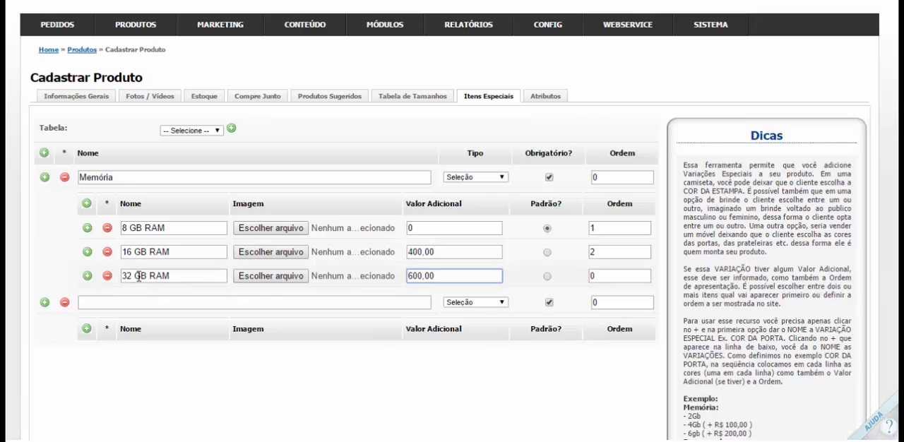
Set the Ordem of the 32 GB RAM variation to 3
drag(139, 277, 183, 277)
click(183, 277)
drag(410, 274, 455, 277)
click(455, 278)
click(608, 276)
key(BackSpace)
text(3)
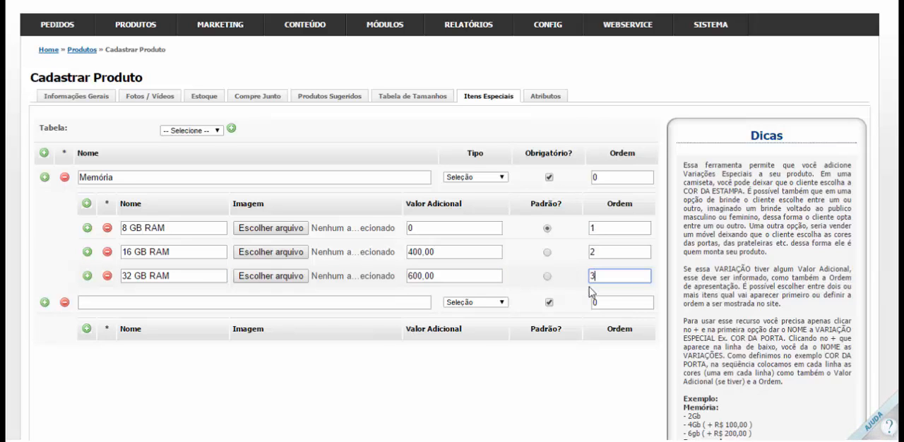
click(283, 302)
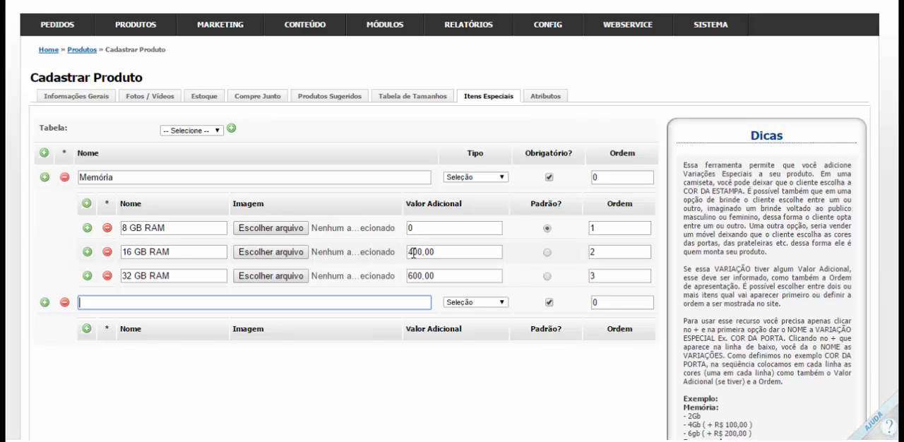
drag(409, 252, 433, 252)
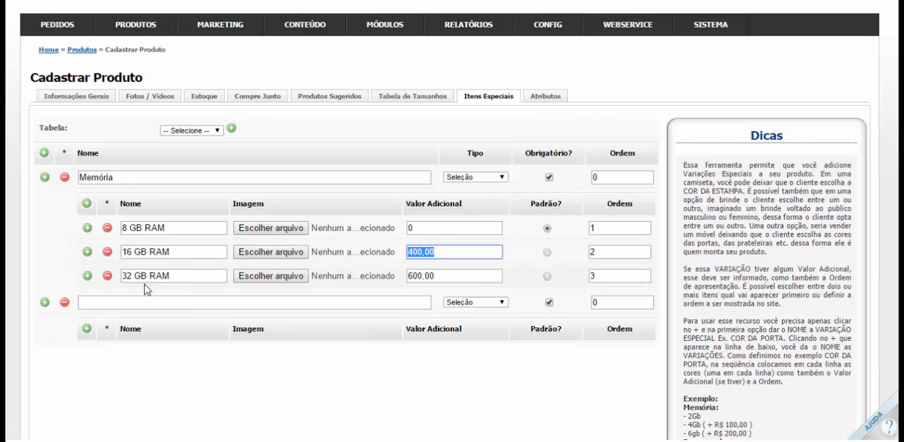
drag(126, 275, 178, 276)
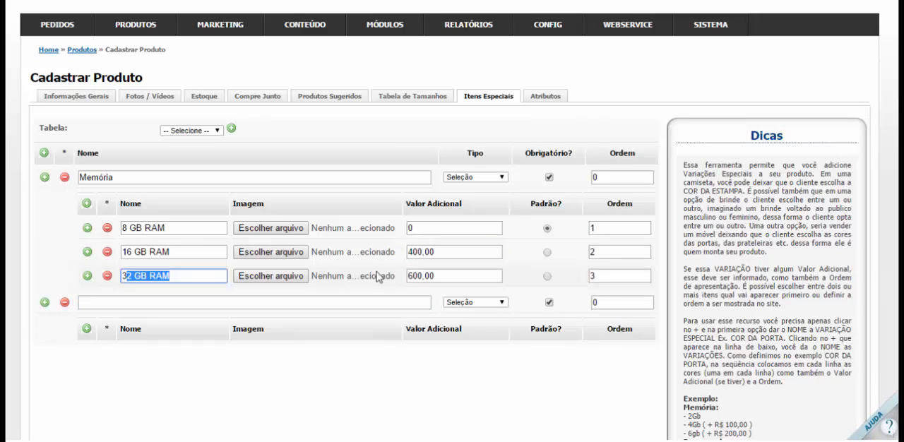
drag(412, 275, 444, 276)
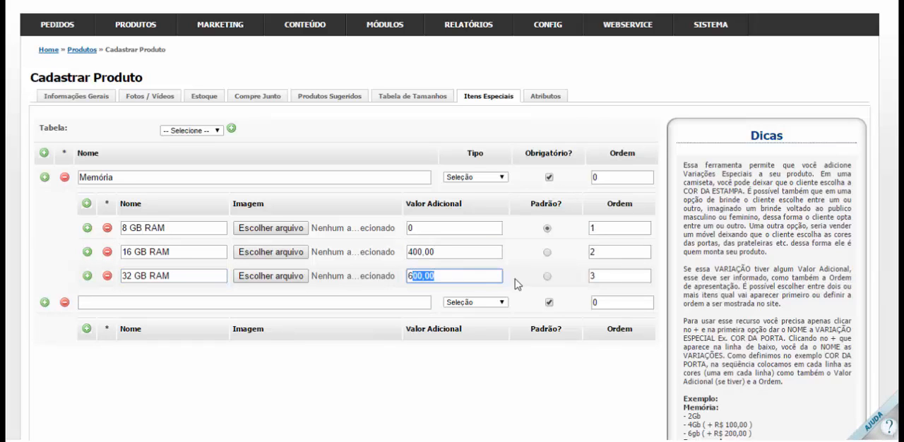
click(607, 279)
Name the second, blank special item PLACA DE VÍDEO
click(179, 305)
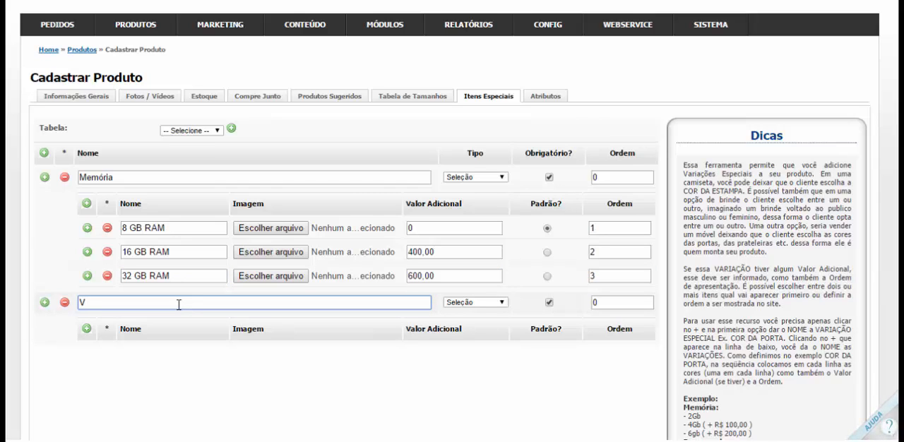
text(PLACA DE VÍ)
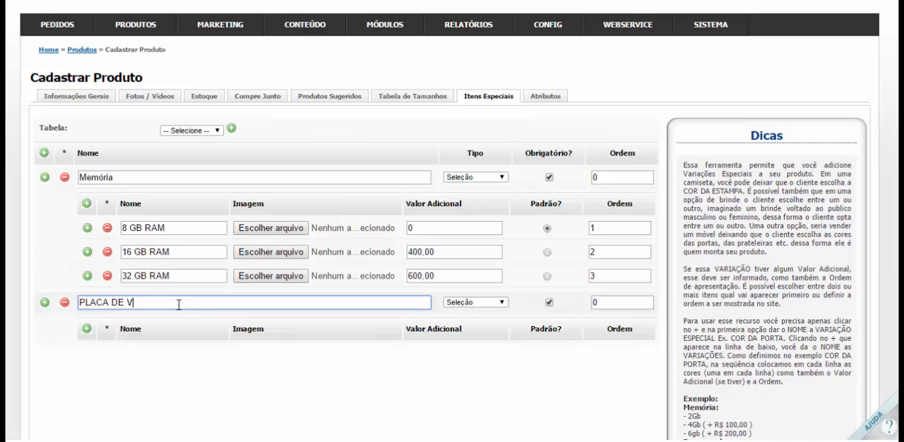
text(DEO)
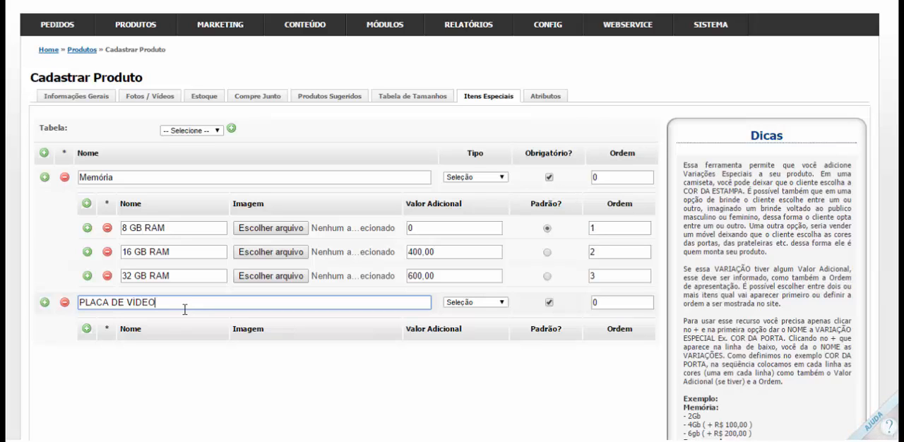
Add a variation named 1GB DE RAM under the PLACA DE VÍDEO item
click(86, 328)
click(153, 353)
text(1G)
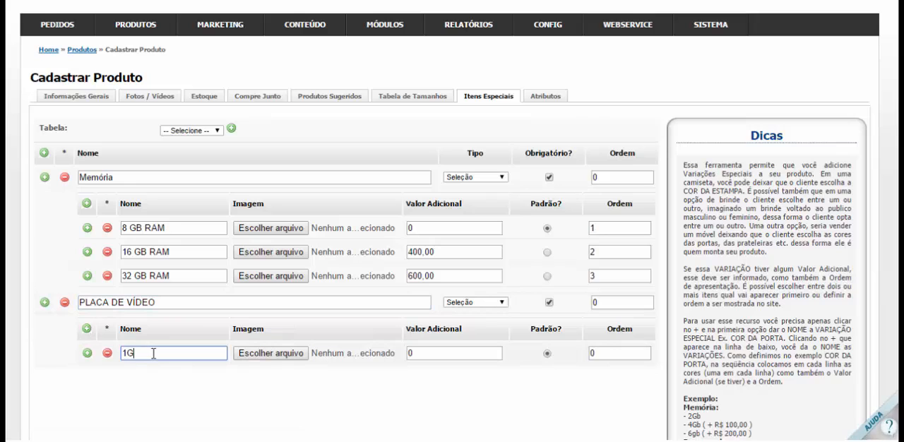
text(B DE RAM)
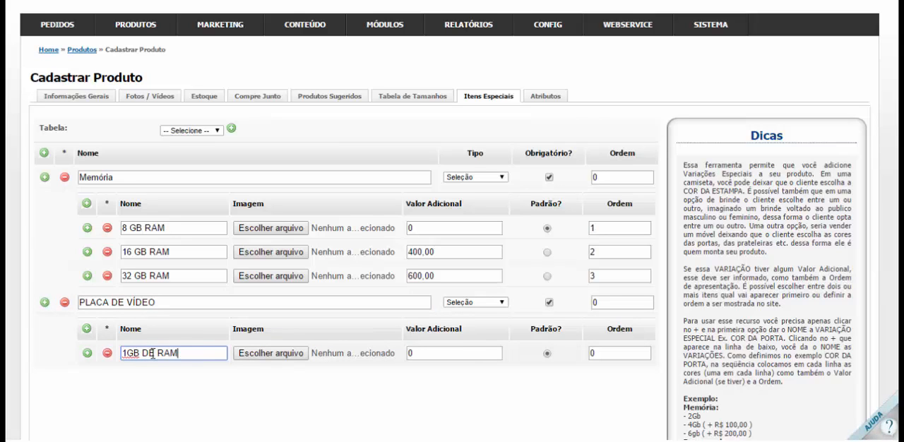
Add a second video card variation named 2 GB DE RAM with a Valor Adicional of 500,00
click(86, 353)
click(153, 376)
text(2 G)
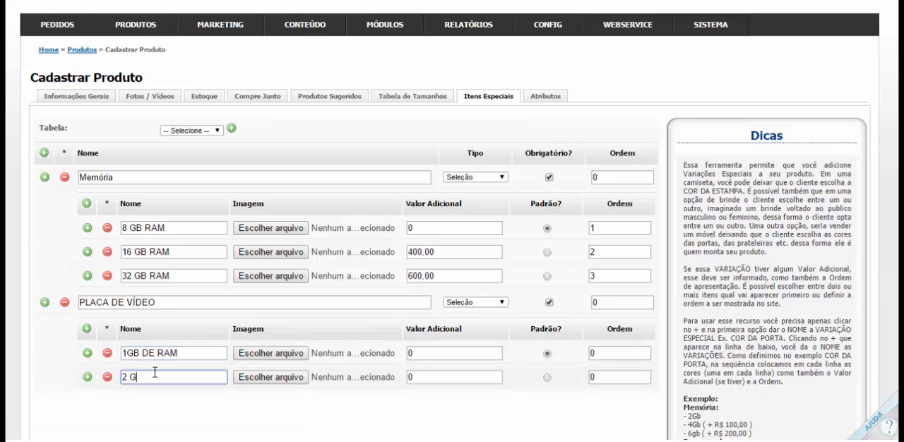
text(B DE RAM)
click(415, 377)
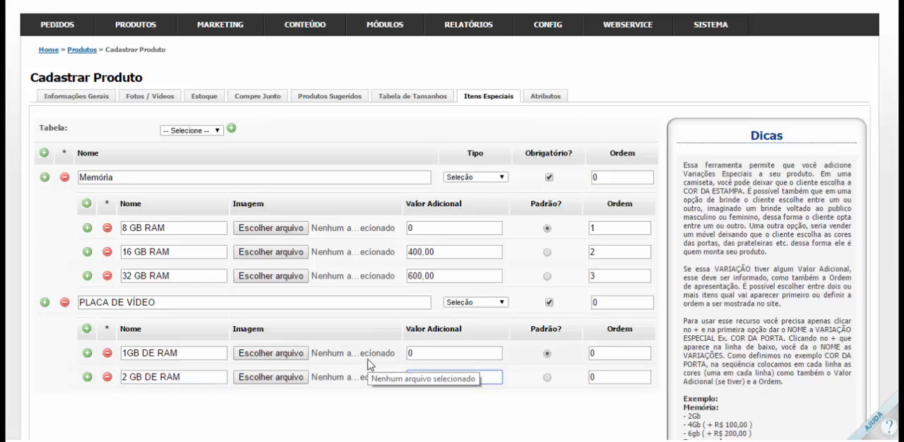
text(5,00)
text(00)
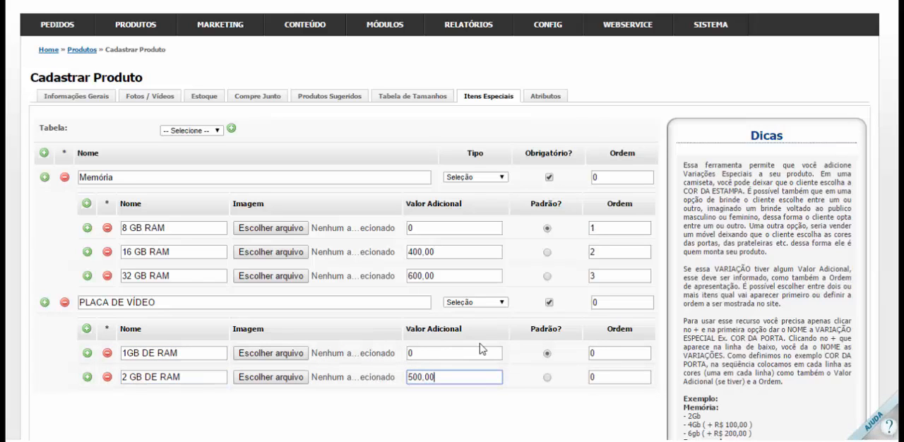
Set the Ordem of the video card variations to 1 for 1GB DE RAM and 2 for 2 GB DE RAM
drag(600, 353, 561, 347)
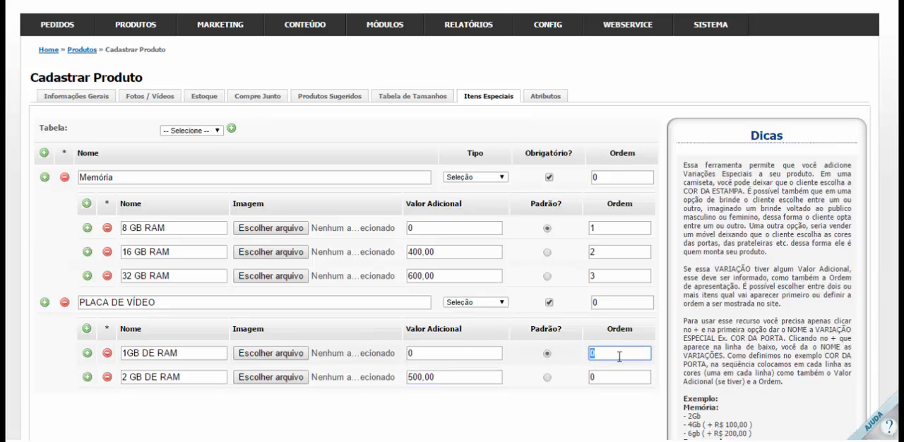
text(1)
key(Tab)
text(2)
click(544, 396)
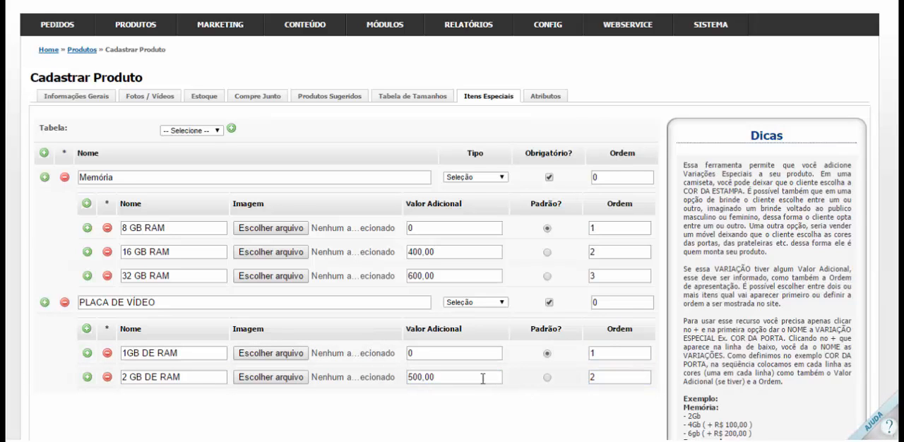
scroll(482, 379, down, 3)
click(44, 161)
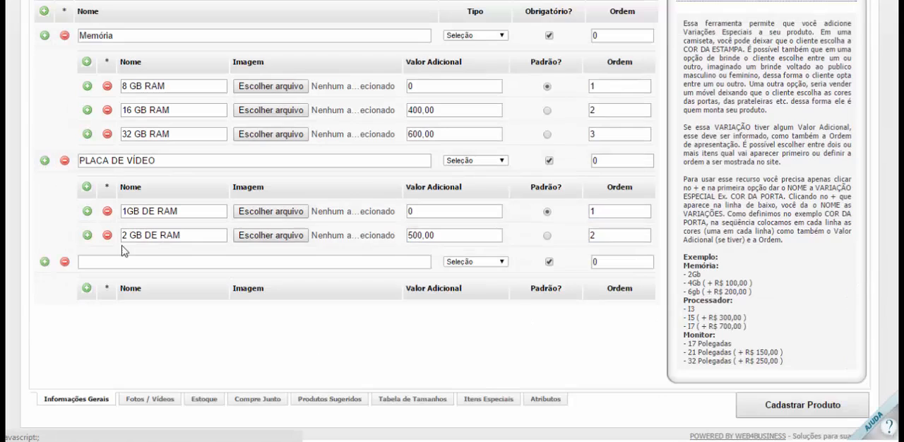
click(64, 262)
Add a first product attribute with the group HD and the value 100 Gb
scroll(86, 263, up, 3)
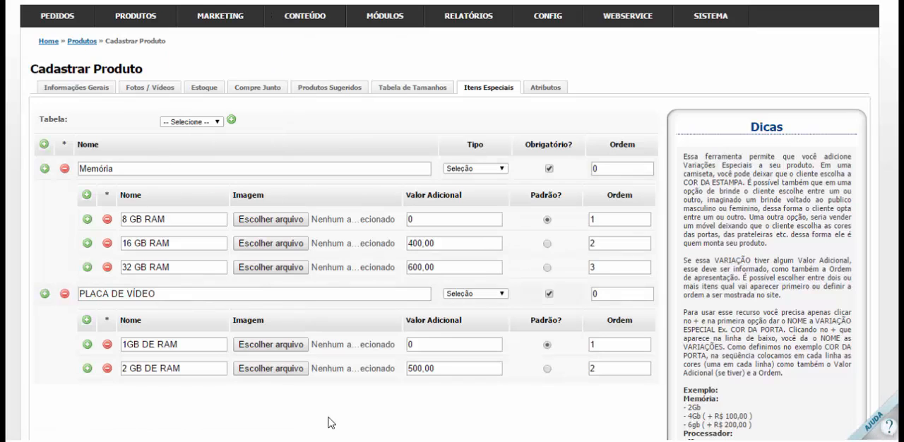
scroll(284, 293, up, 2)
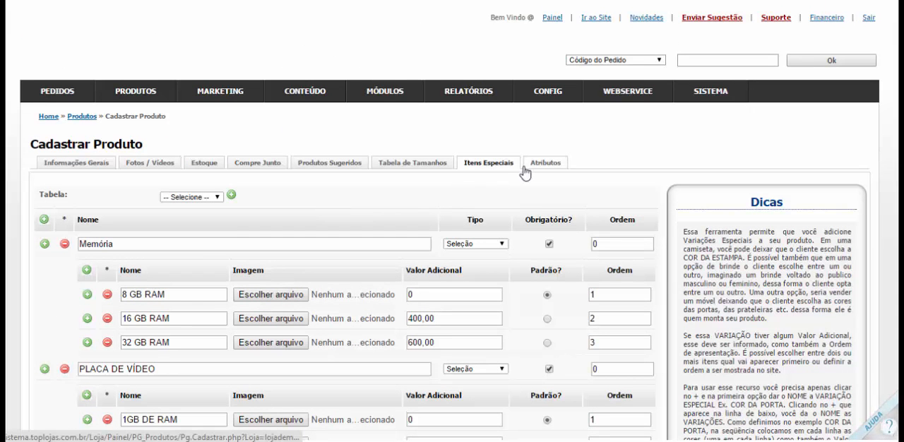
scroll(443, 186, down, 3)
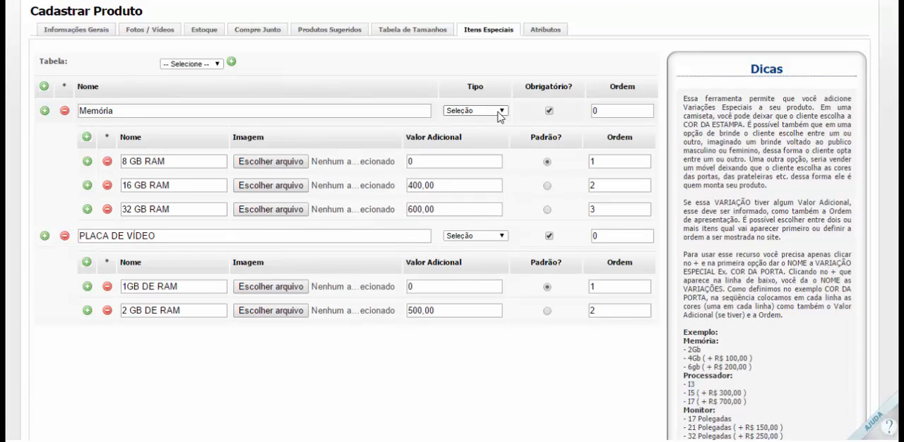
click(535, 38)
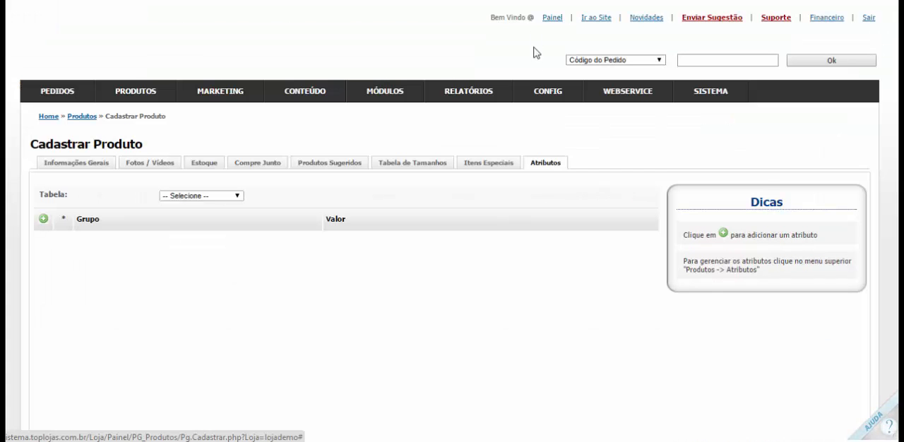
click(43, 220)
click(82, 243)
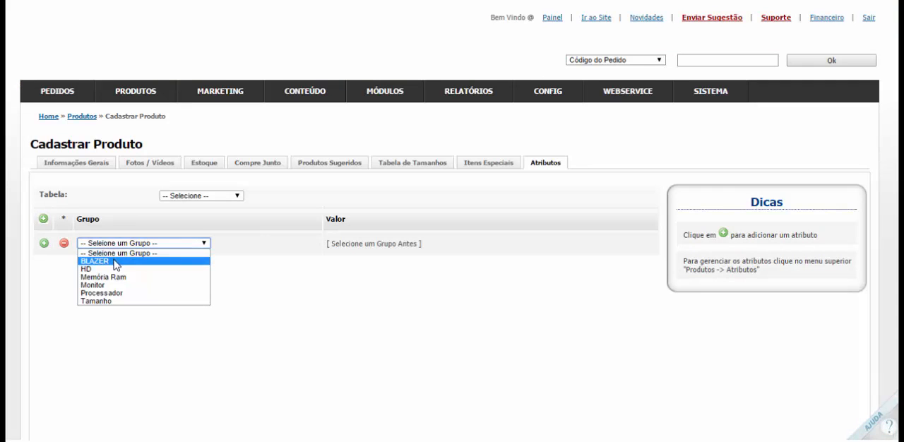
click(117, 261)
click(122, 243)
click(86, 269)
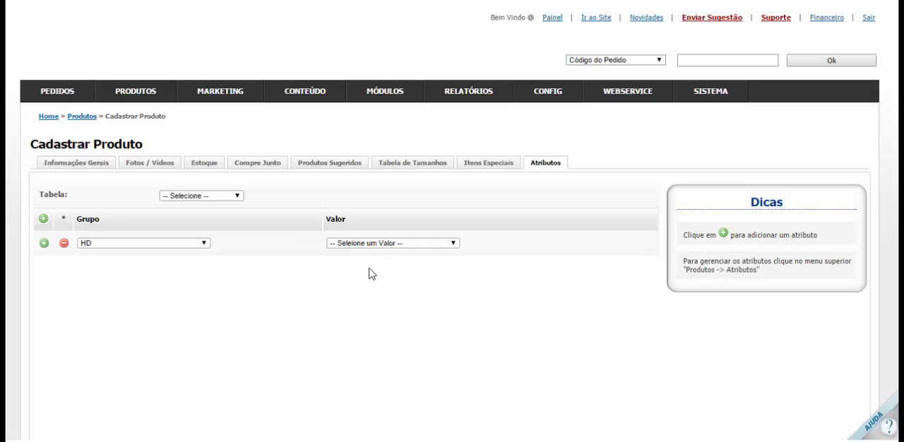
click(381, 245)
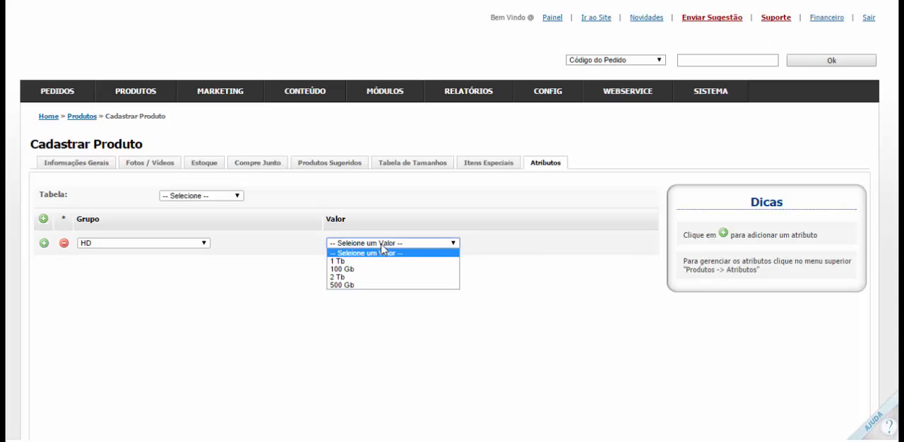
click(345, 269)
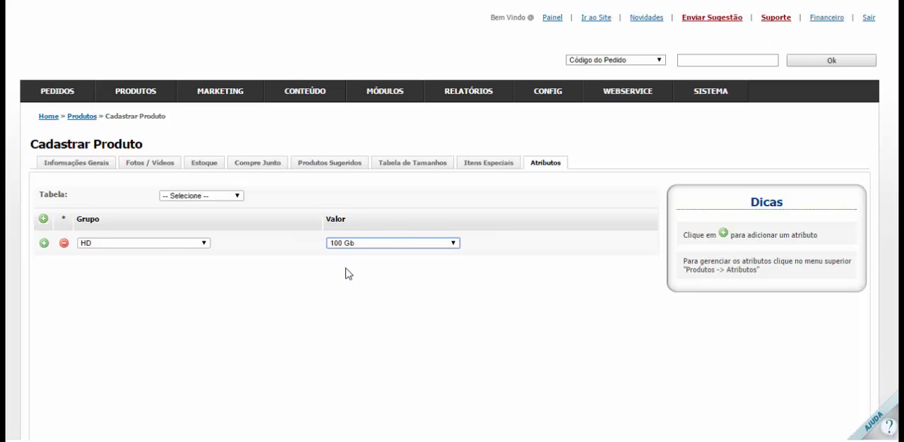
Add a second HD attribute with the value 500 Gb
click(44, 243)
click(111, 267)
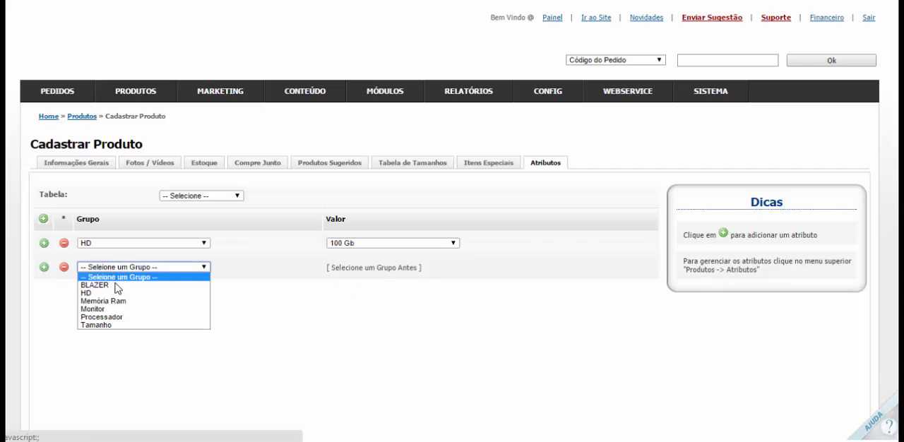
click(119, 297)
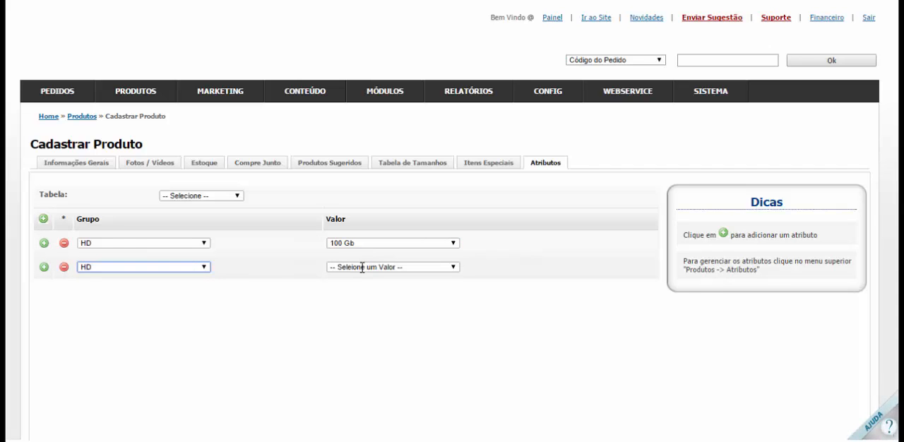
click(361, 267)
click(346, 309)
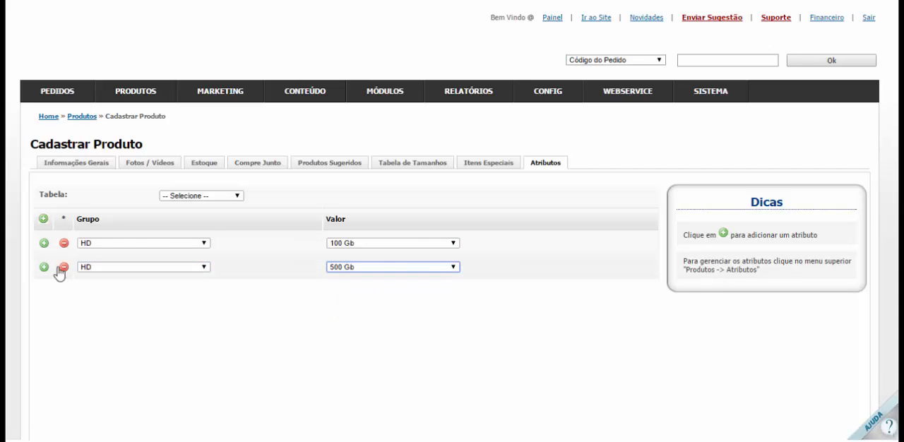
Add a third HD attribute with the value 2 Tb
click(44, 267)
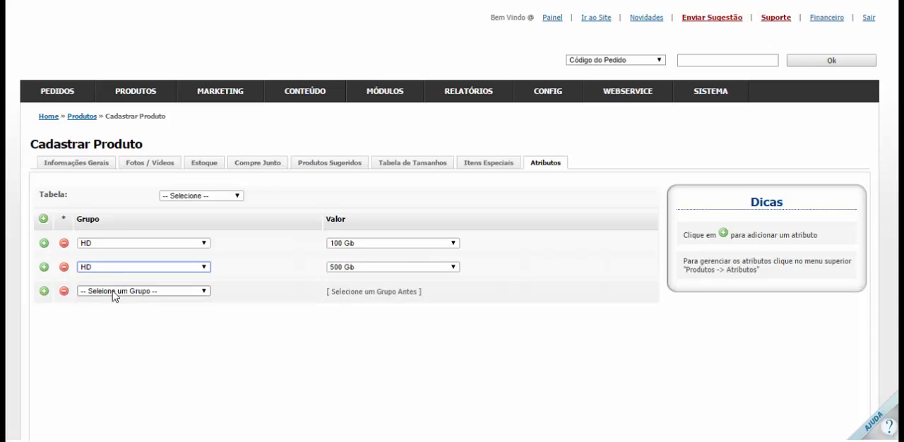
click(113, 293)
click(112, 317)
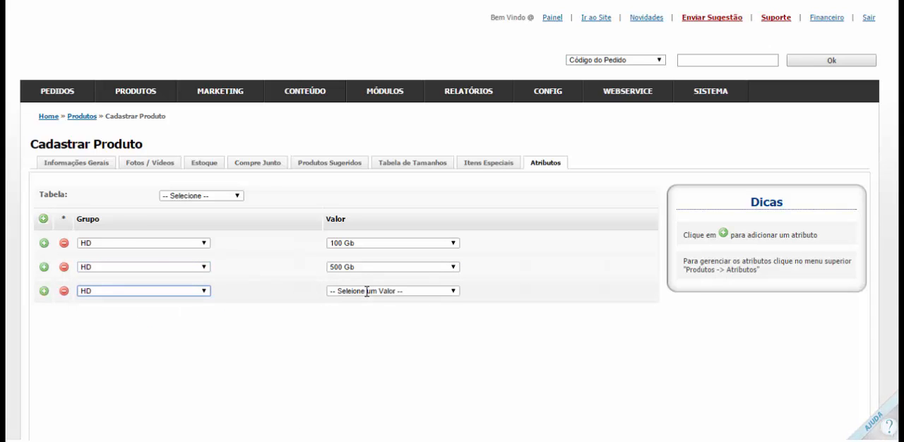
click(367, 292)
click(351, 327)
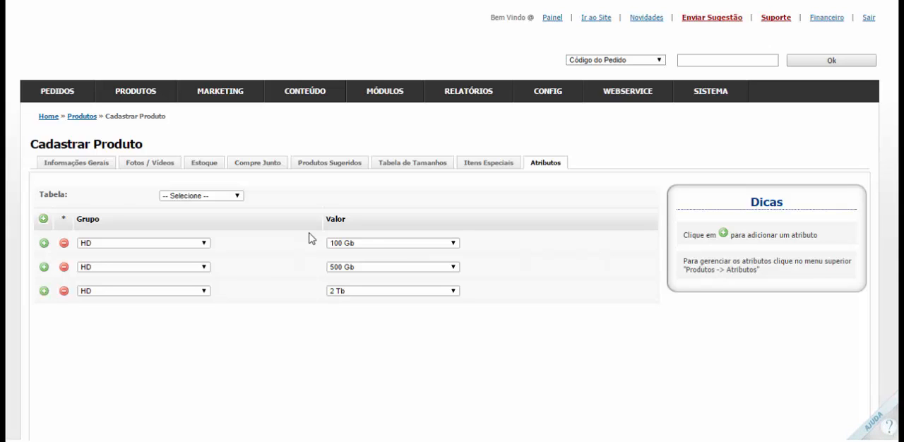
Add an attribute with the group Monitor and the value LED
click(44, 220)
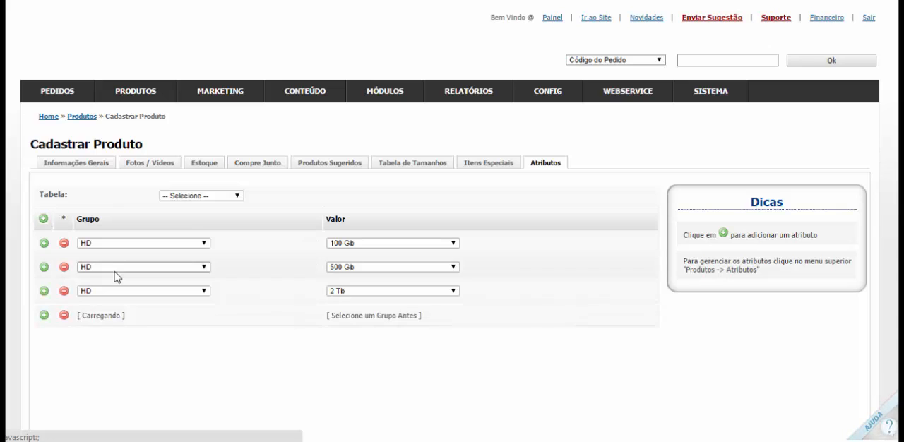
click(96, 315)
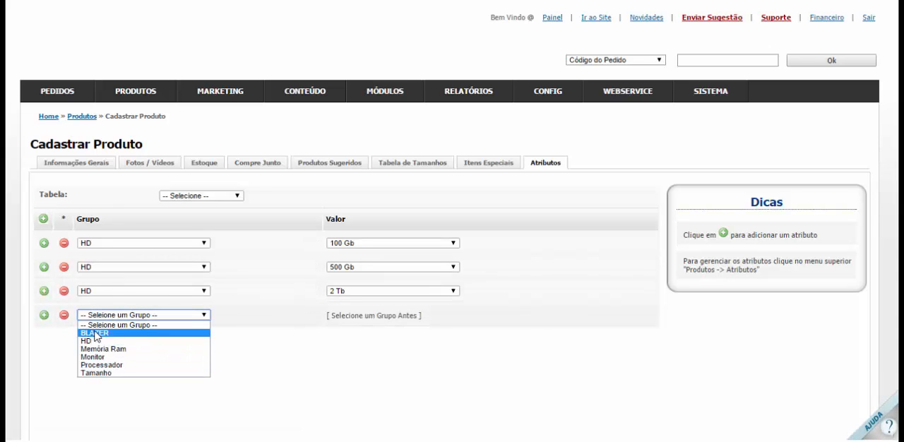
click(106, 356)
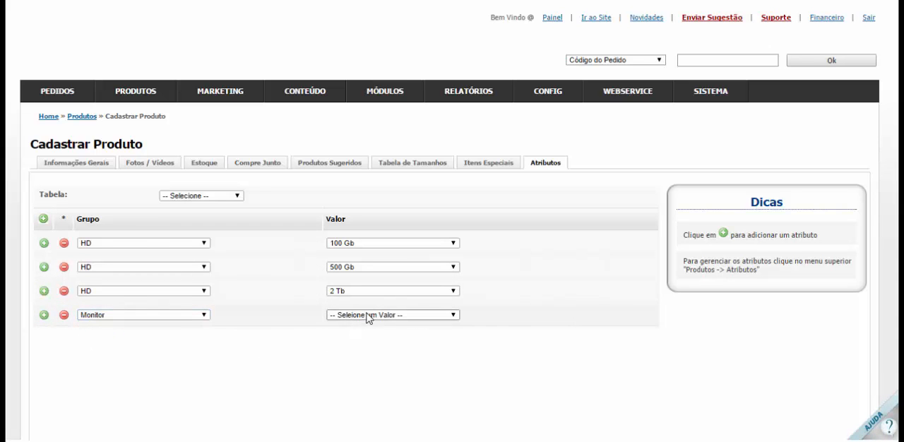
click(367, 315)
click(357, 341)
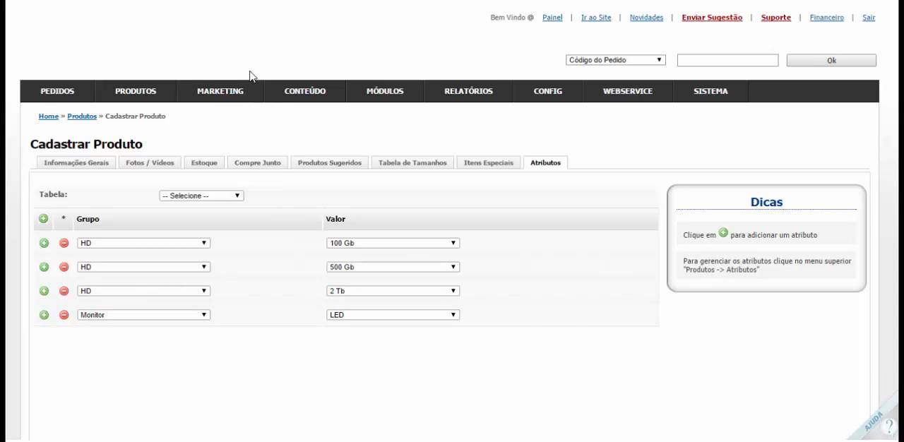
mouse_move(131, 90)
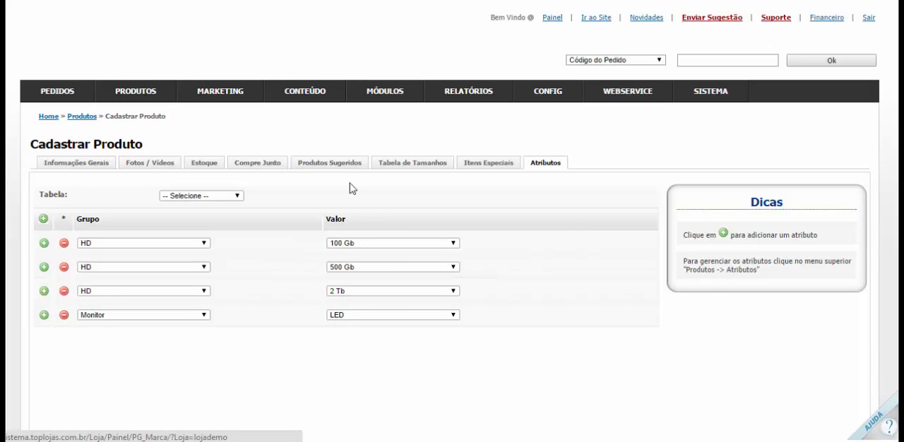
Load the Computador Potente attribute table into the product's attributes
scroll(329, 189, down, 2)
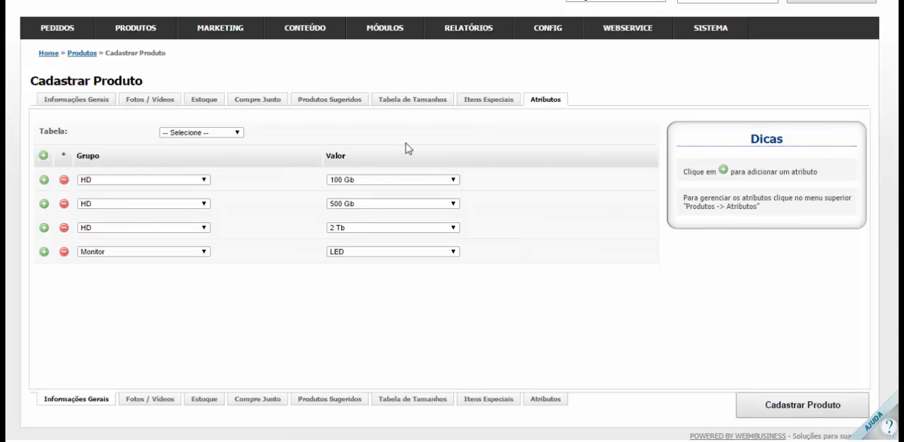
click(193, 133)
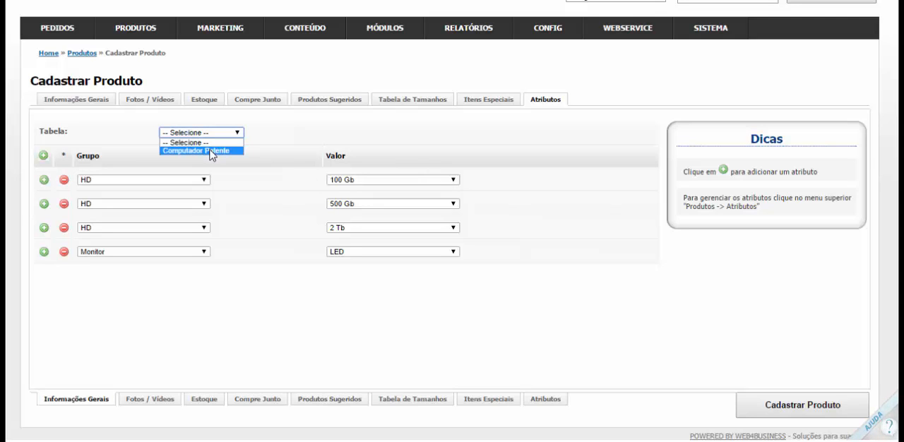
click(210, 151)
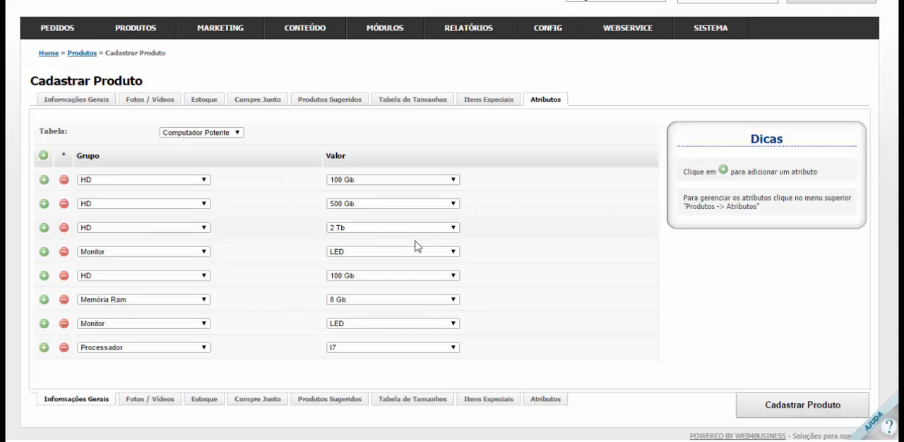
Look over the models offered for the product's size table and choose G
mouse_move(155, 36)
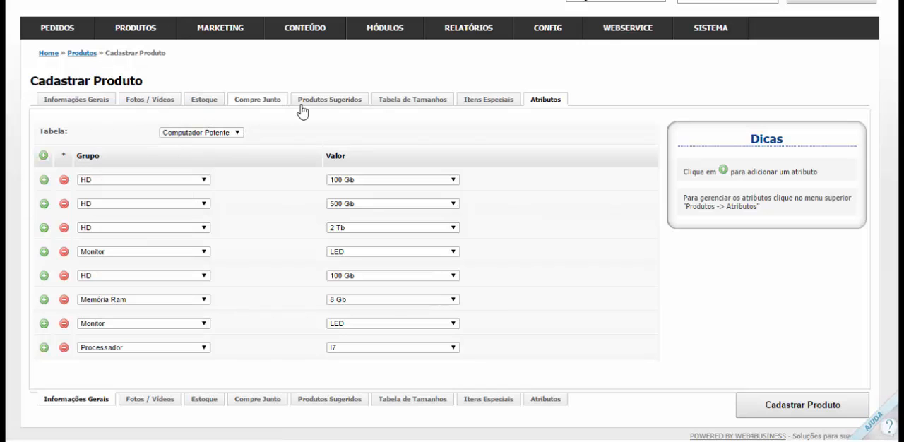
click(417, 101)
click(180, 195)
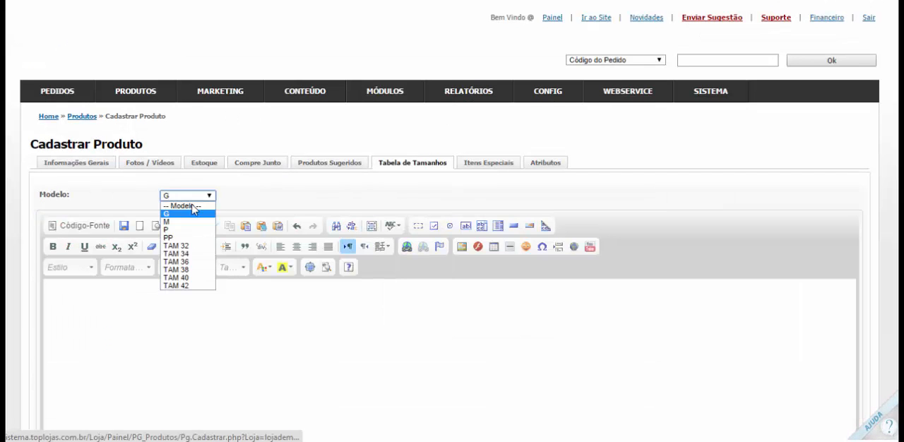
click(172, 219)
Start registering a new size table named CALCADOS FERRACINI and look over its description editor
mouse_move(148, 107)
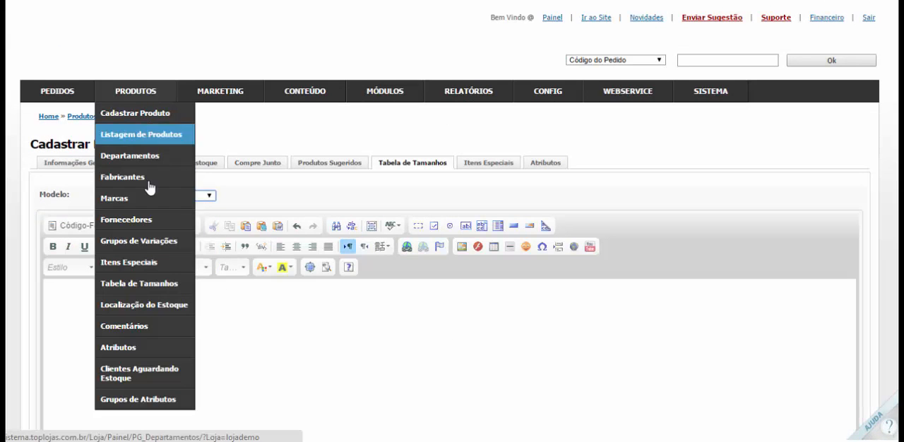
click(149, 284)
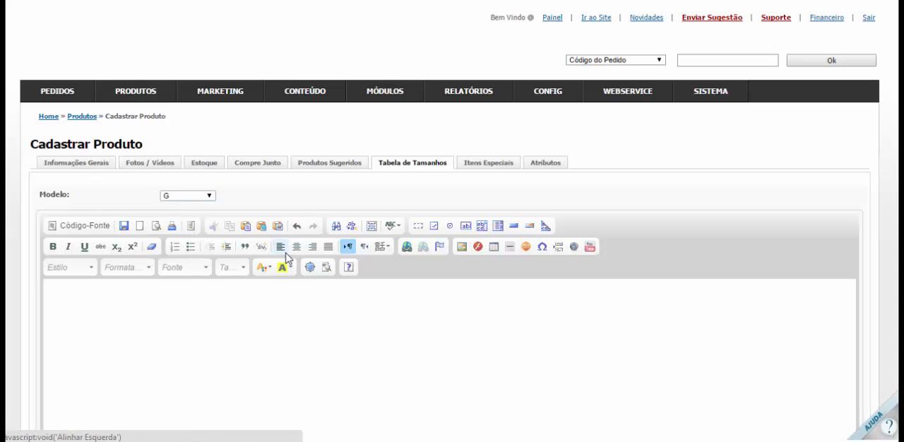
click(187, 108)
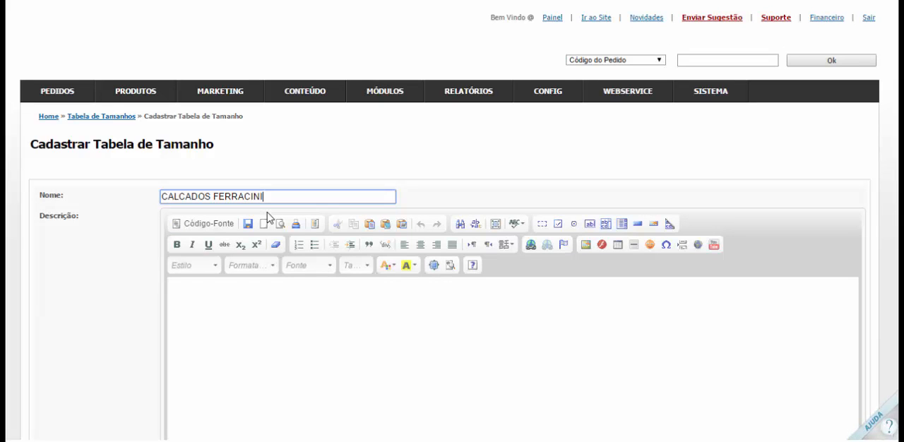
click(291, 288)
scroll(291, 286, down, 3)
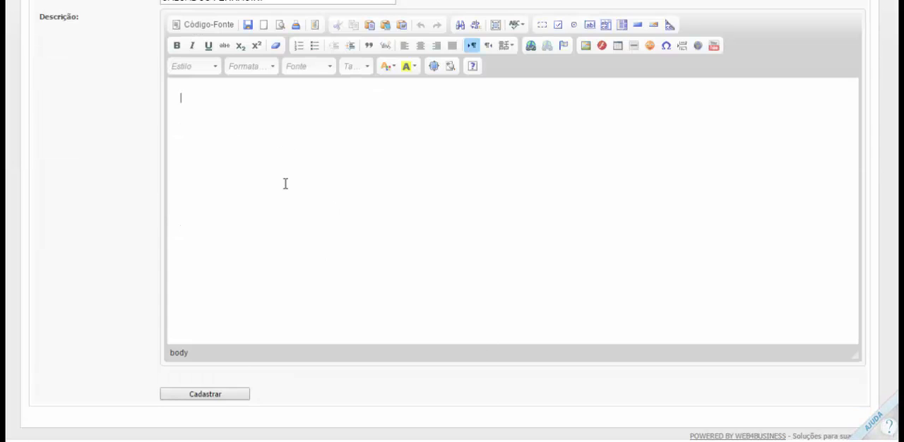
scroll(285, 184, up, 3)
scroll(410, 306, down, 2)
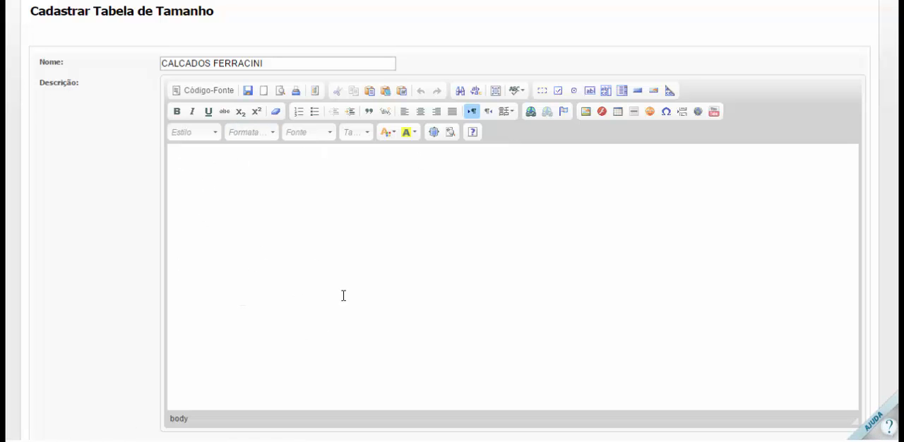
scroll(343, 295, up, 2)
Extend the size table's name to CALCADOS FERRACINI - MODELO XYZ and return to the size tables list without saving
click(309, 192)
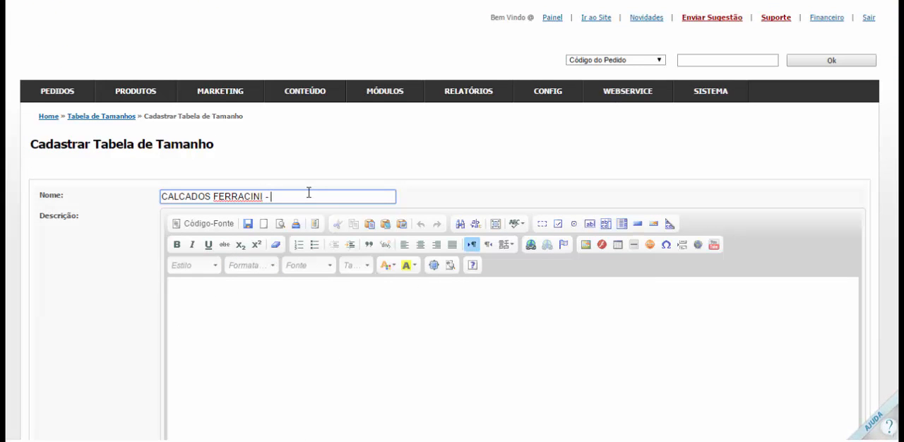
text(ELO CY)
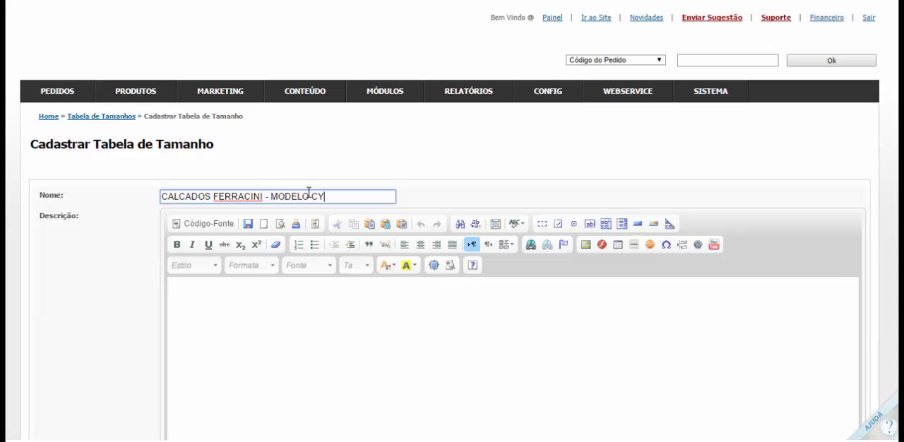
text(YZ)
scroll(245, 125, down, 2)
scroll(170, 70, up, 2)
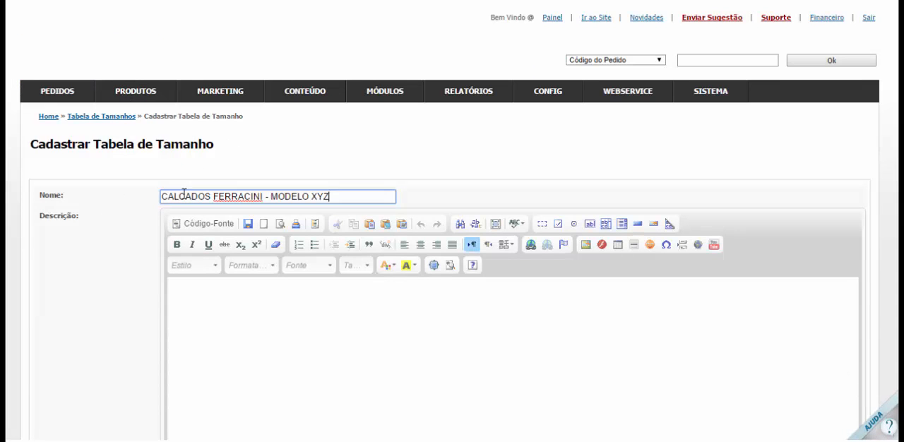
drag(181, 195, 353, 198)
click(374, 198)
click(463, 203)
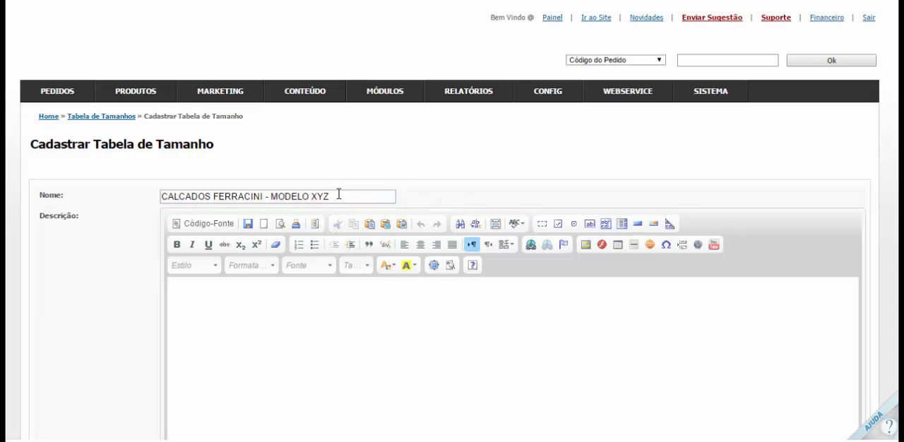
click(111, 117)
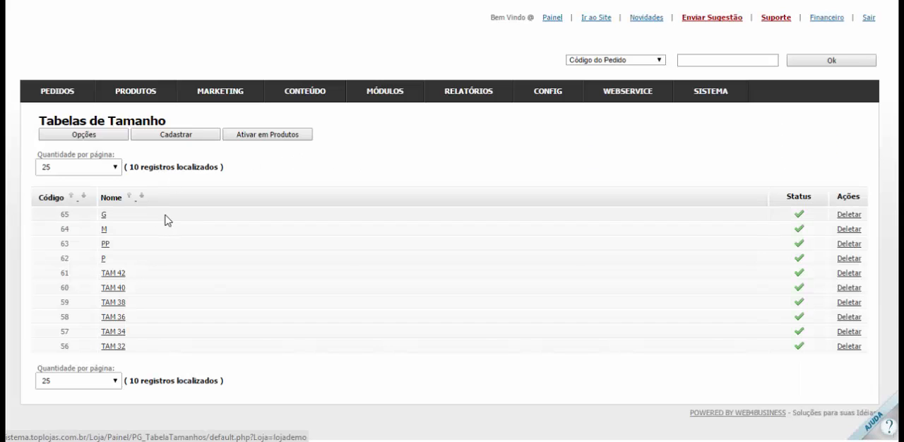
View the list of attribute groups and the list of product attributes
mouse_move(162, 111)
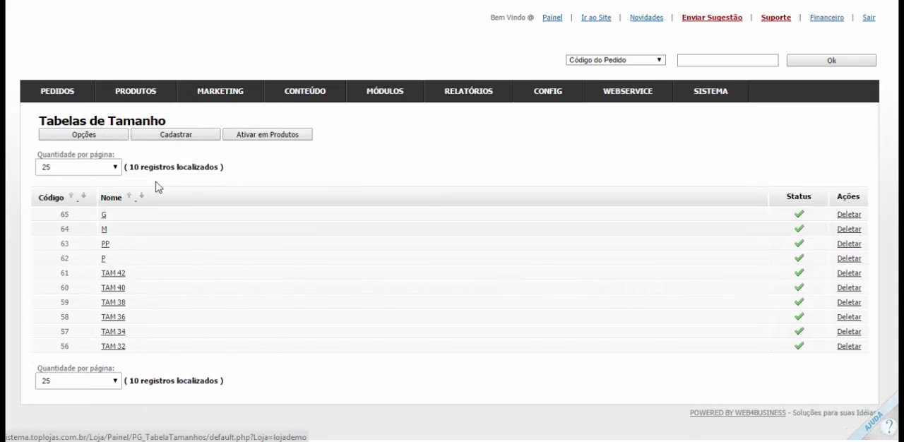
mouse_move(149, 94)
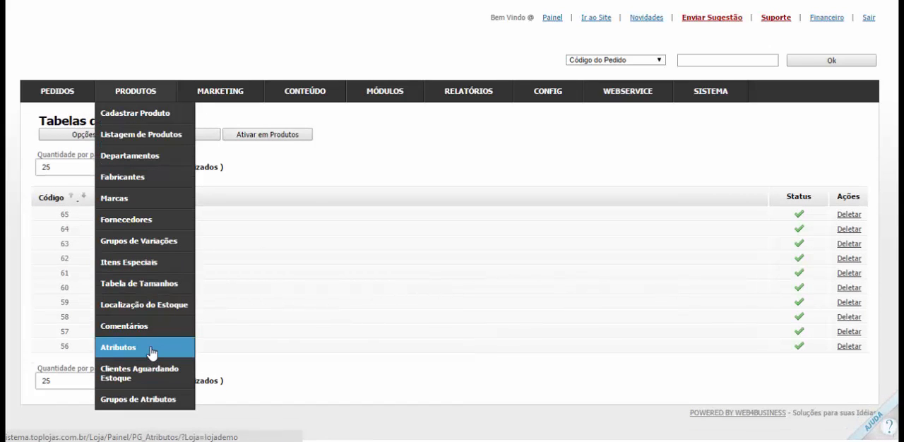
click(132, 400)
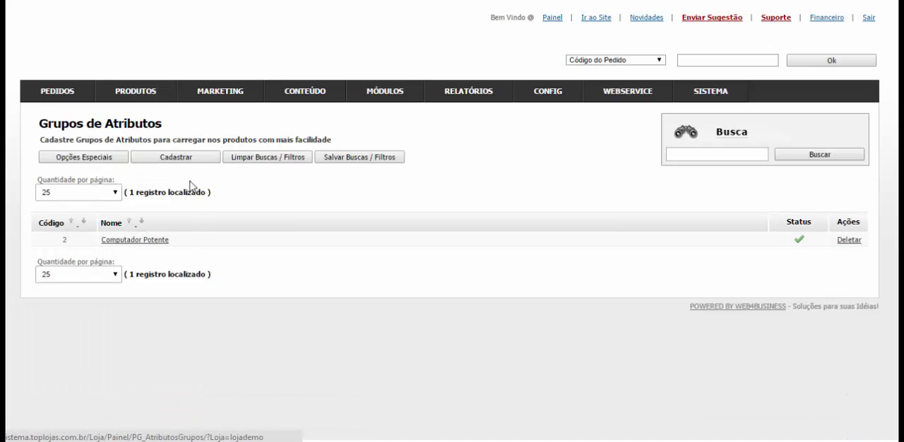
click(120, 350)
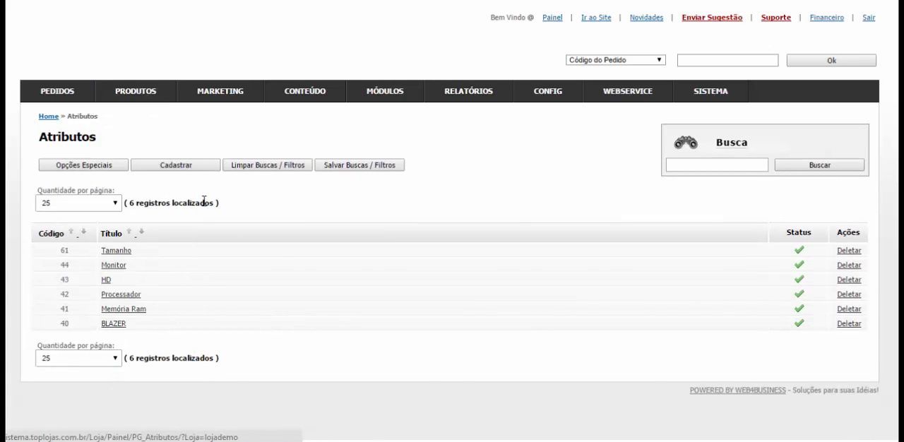
View the blank form for registering an attribute and the list of variation groups
click(185, 168)
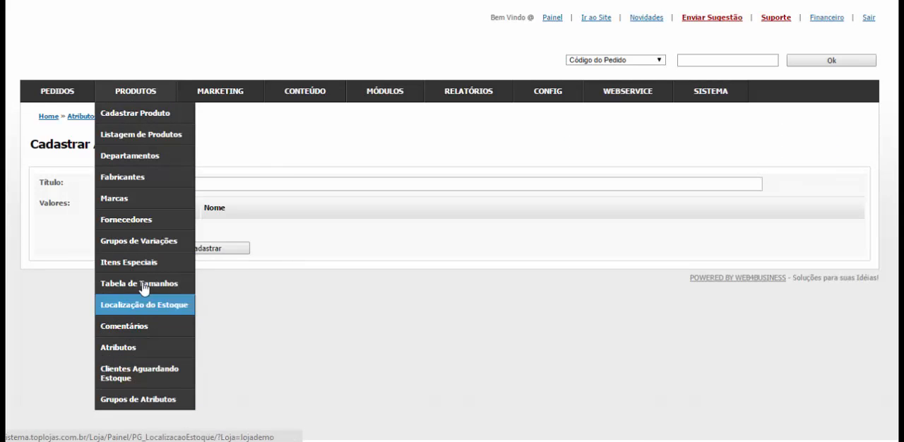
click(146, 243)
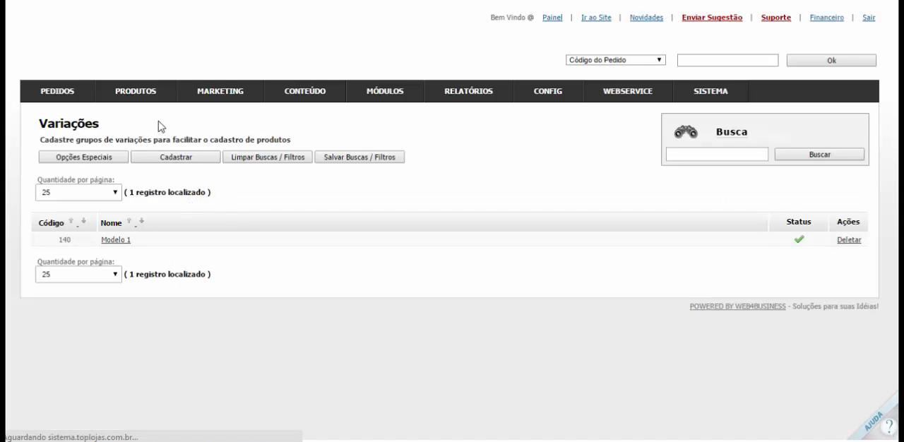
mouse_move(137, 92)
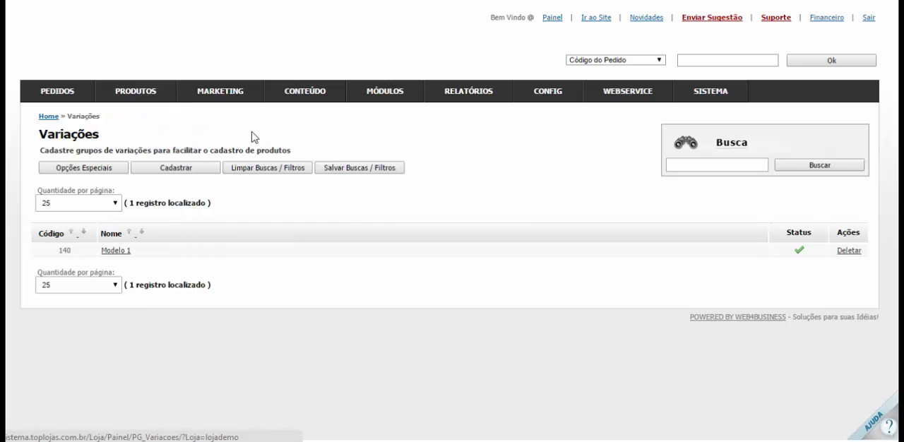